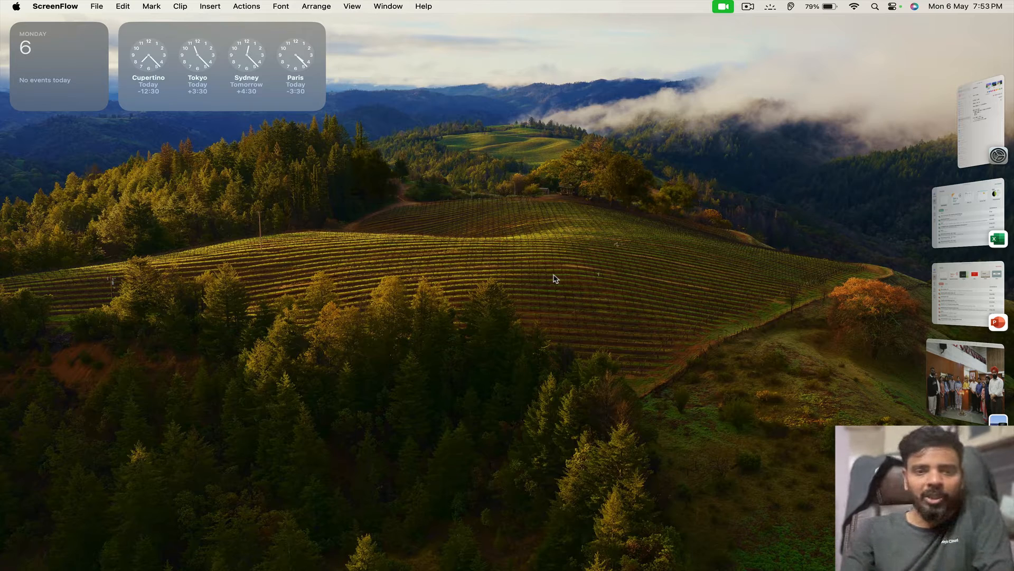
# Switch to the Chrome space with the BigQuery console showing the demotable results.
pyautogui.hotkey('ctrl', 'Right')
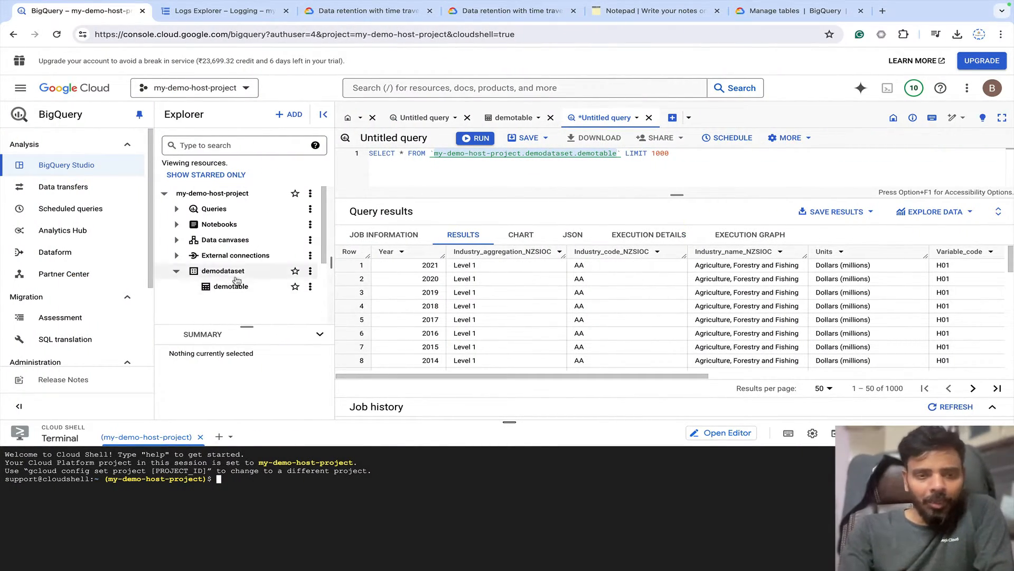
# Open demotable's details in demodataset and highlight its storage info: 41,715 rows and 6.66 MB.
pyautogui.click(230, 195)
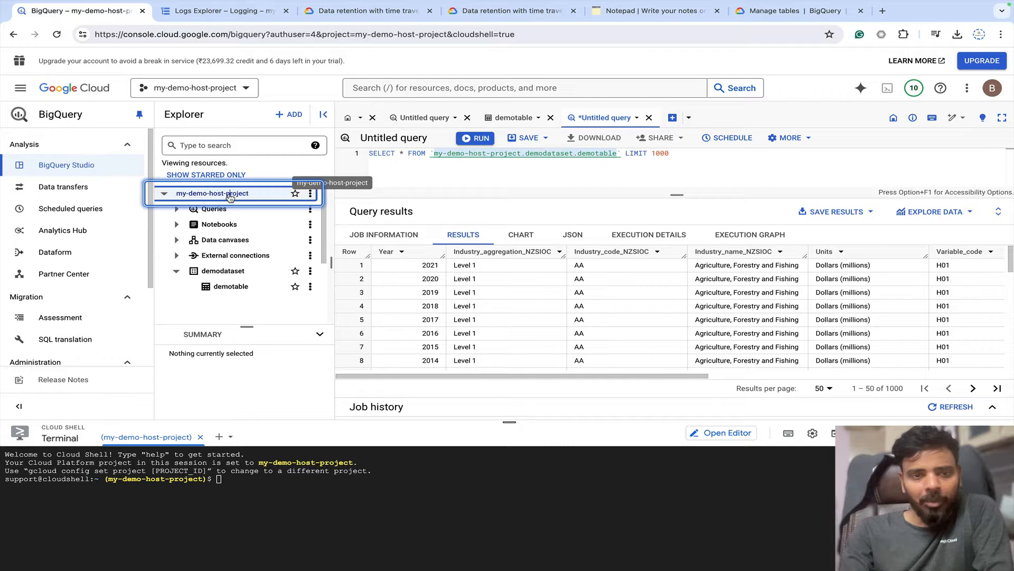
pyautogui.click(236, 272)
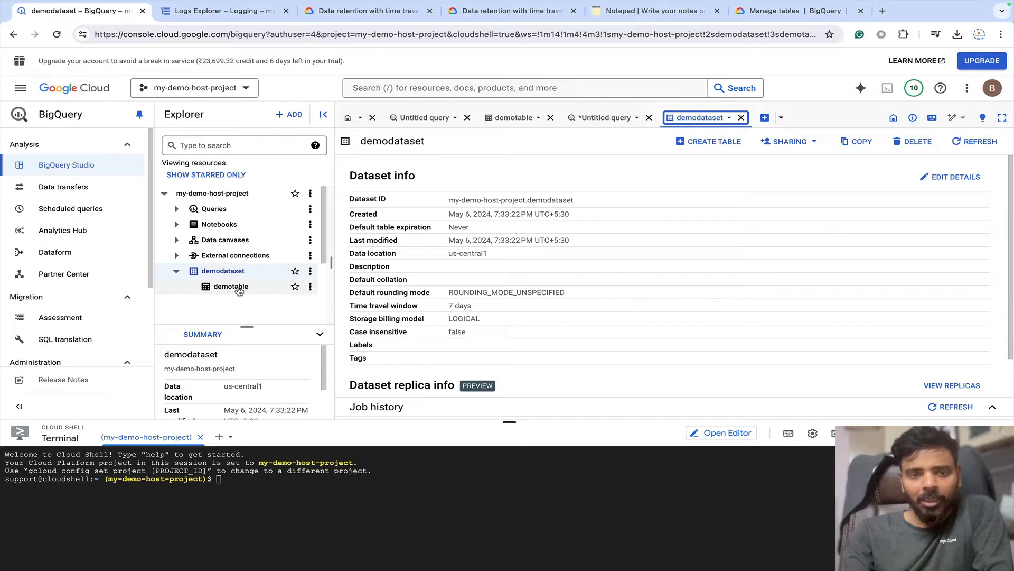
pyautogui.click(238, 288)
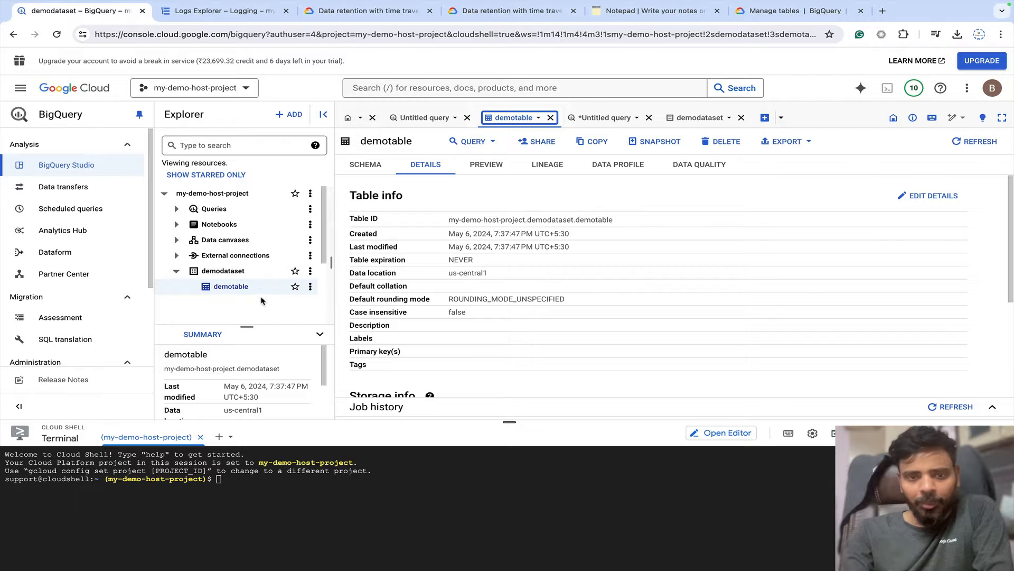
pyautogui.scroll(-3, 433, 282)
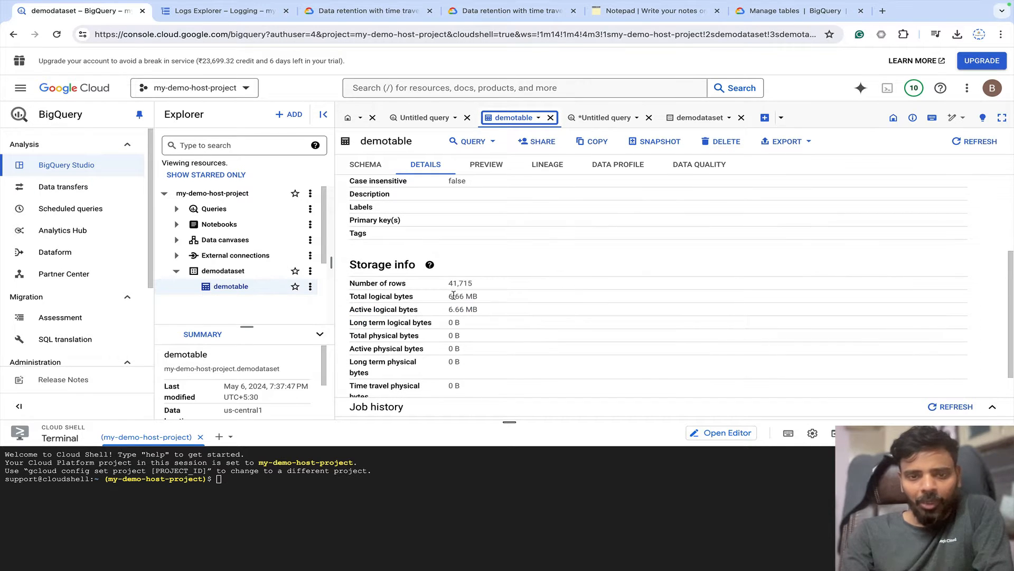
pyautogui.moveTo(505, 282); pyautogui.dragTo(444, 286)
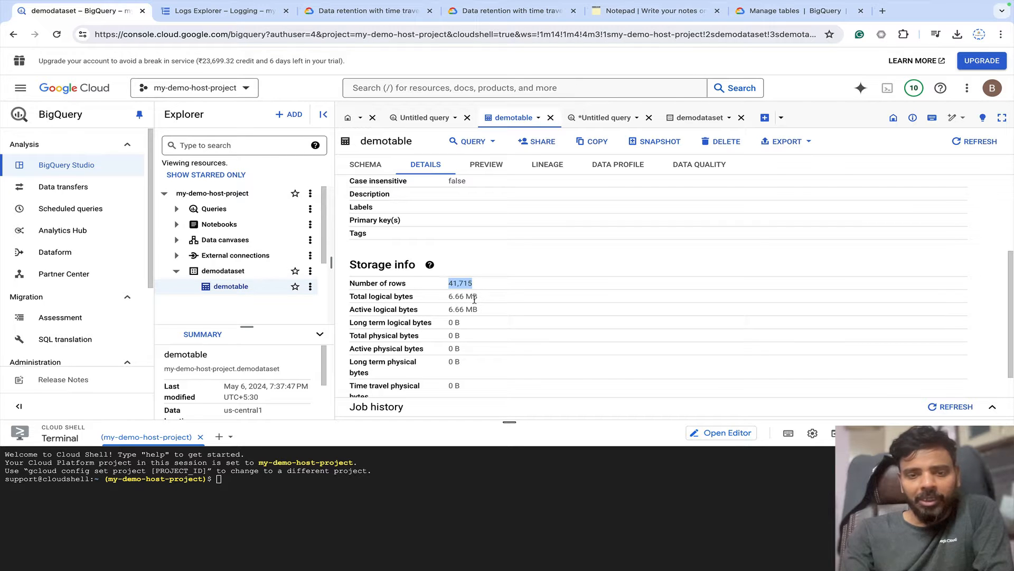
pyautogui.moveTo(482, 310); pyautogui.dragTo(348, 271)
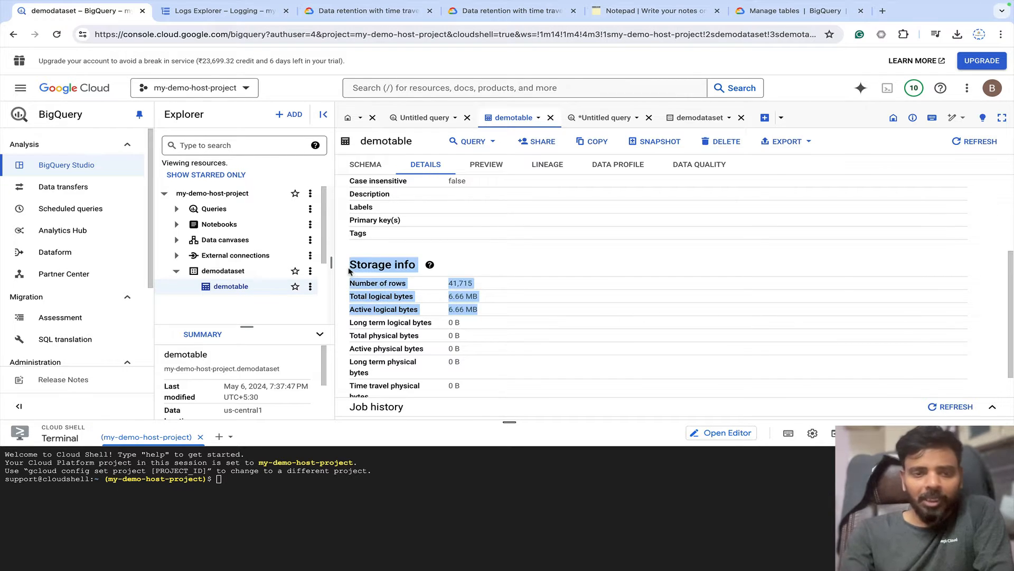
pyautogui.click(311, 287)
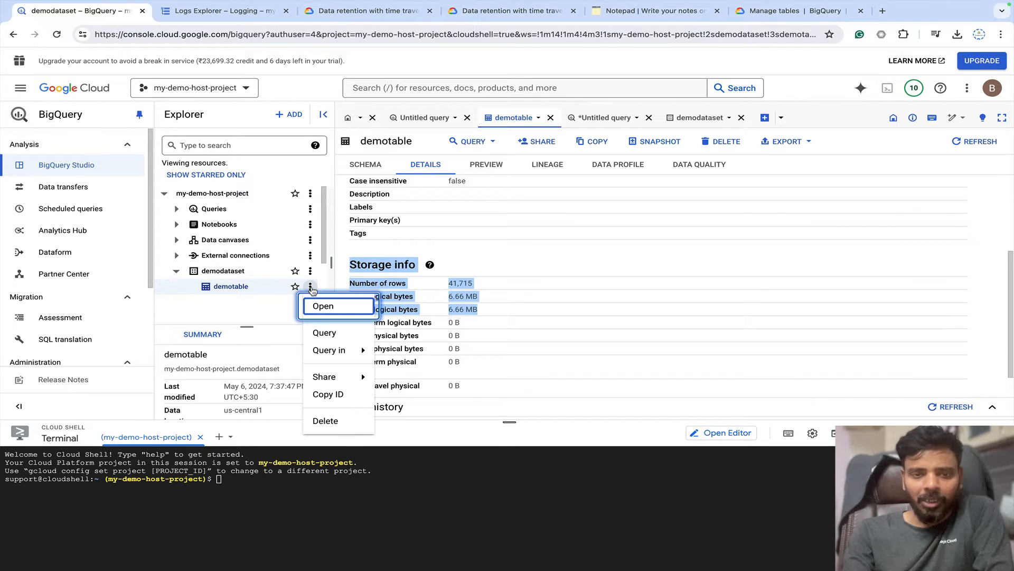
# Delete demotable, typing 'delete' to confirm the permanent deletion.
pyautogui.click(326, 422)
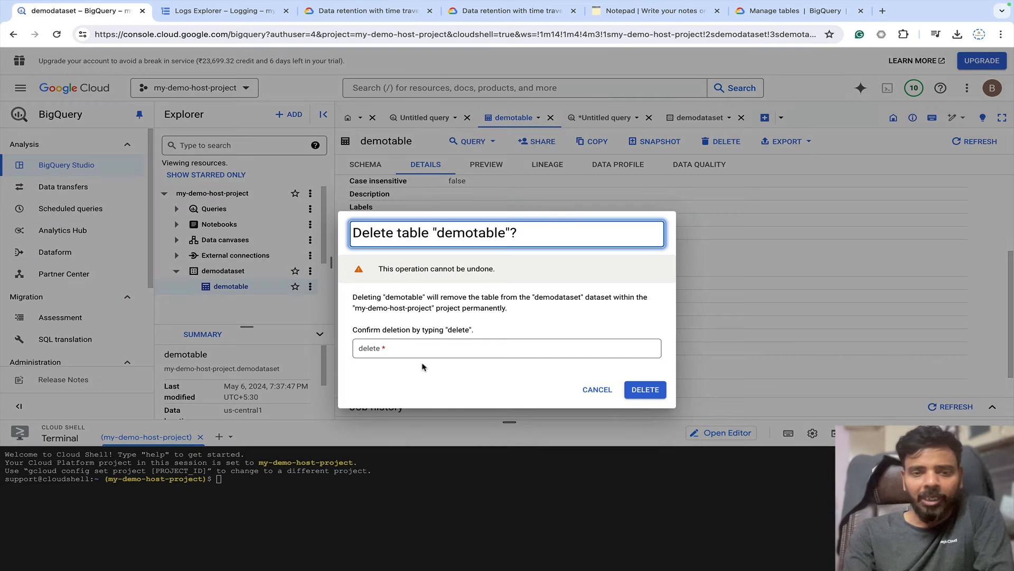
pyautogui.click(413, 348)
pyautogui.write('de')
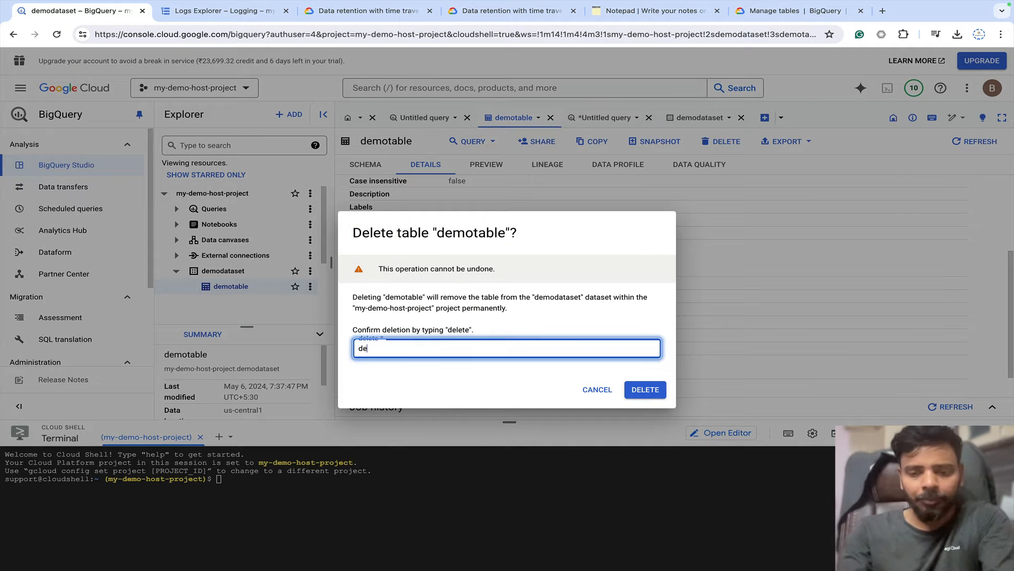
pyautogui.write('lete')
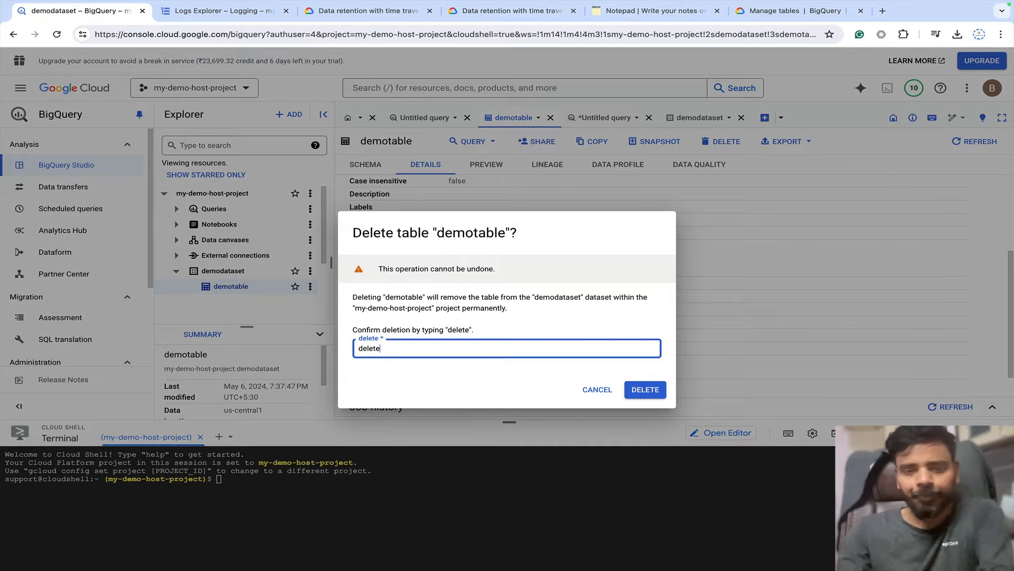
pyautogui.click(644, 389)
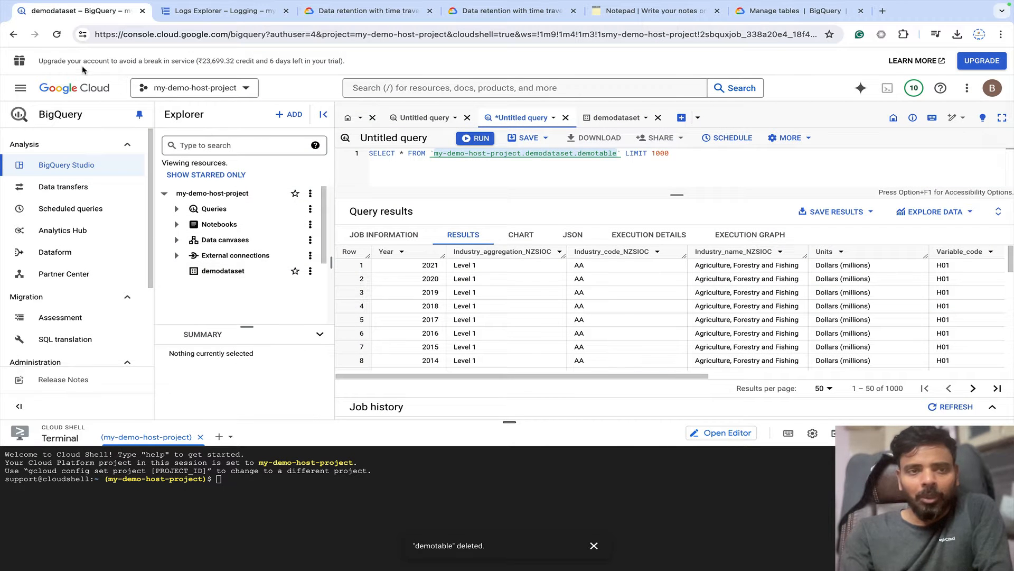
# Reload the BigQuery page and verify demodataset no longer contains any tables.
pyautogui.click(57, 34)
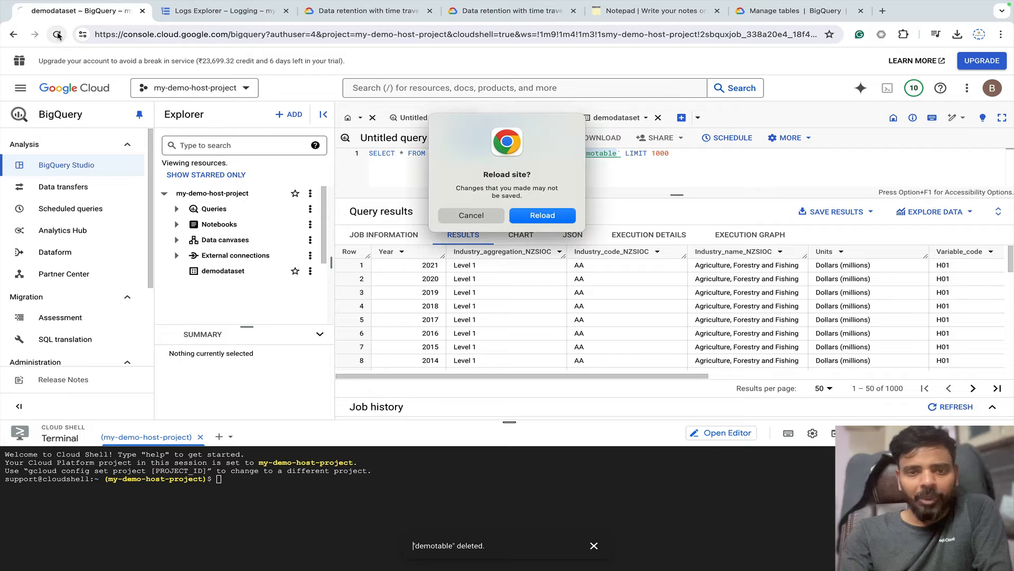
pyautogui.click(537, 217)
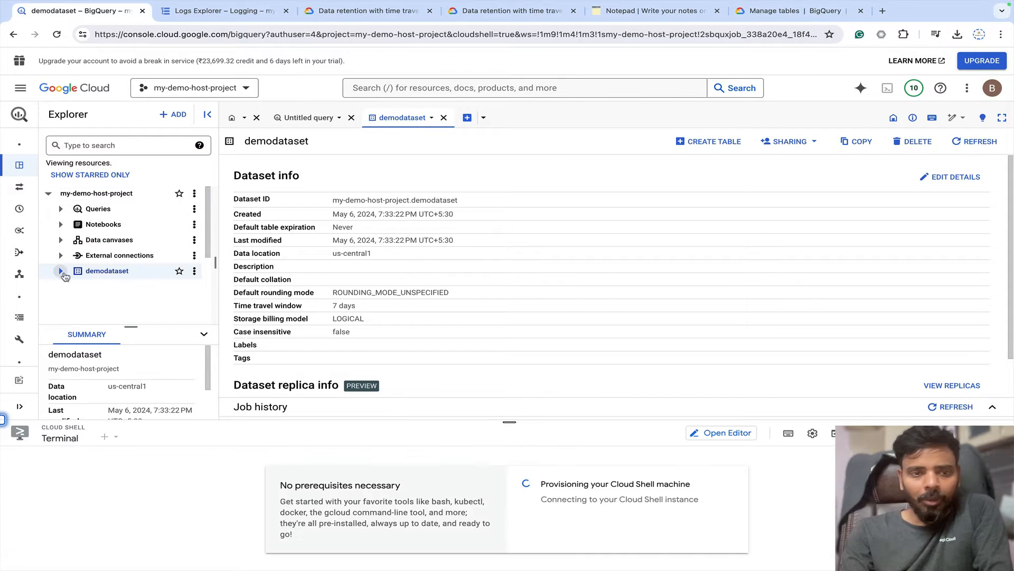
pyautogui.click(155, 272)
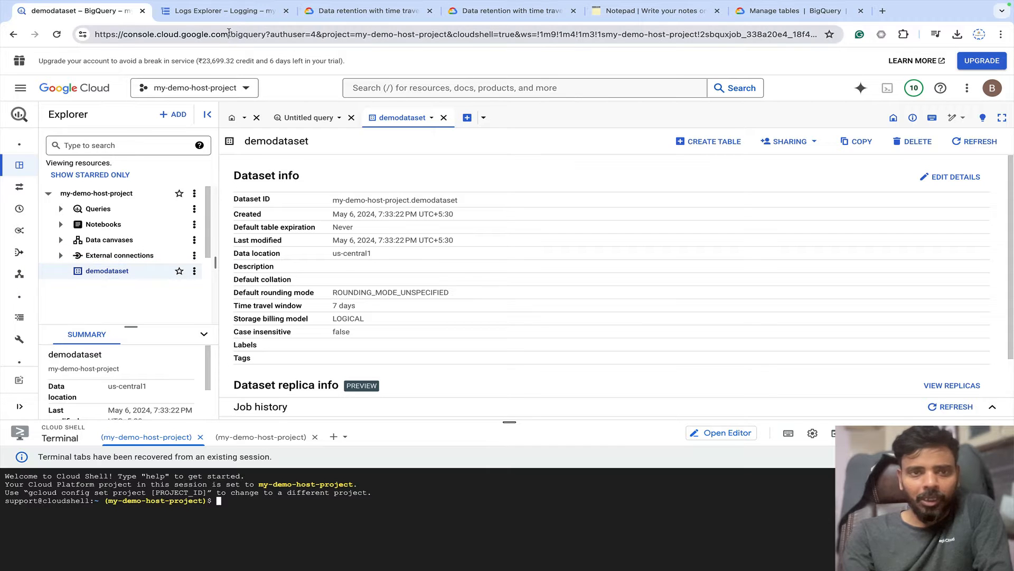
pyautogui.click(231, 10)
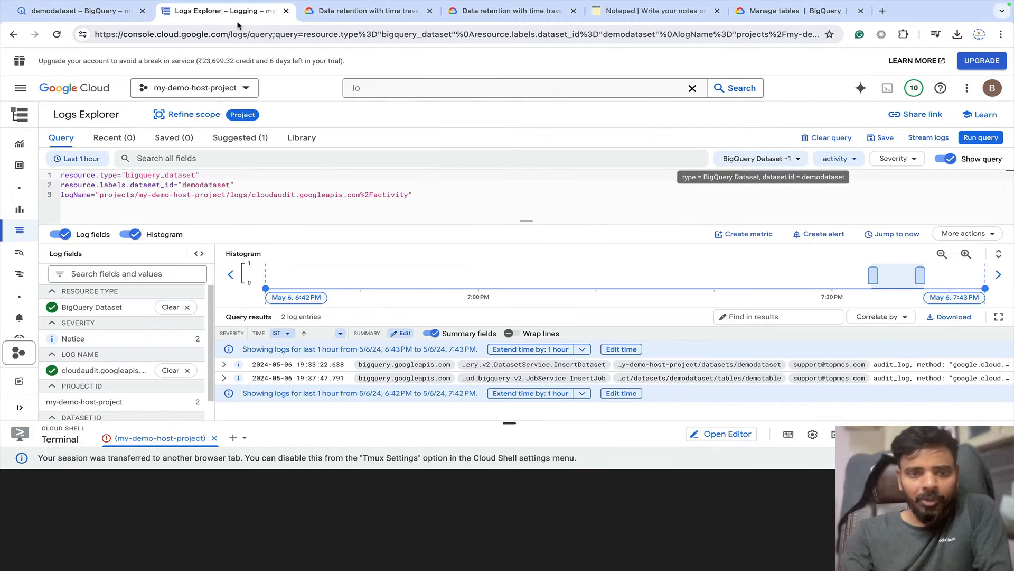
# Rerun the demodataset audit-log query to get 3 entries and review its three filter lines.
pyautogui.click(273, 185)
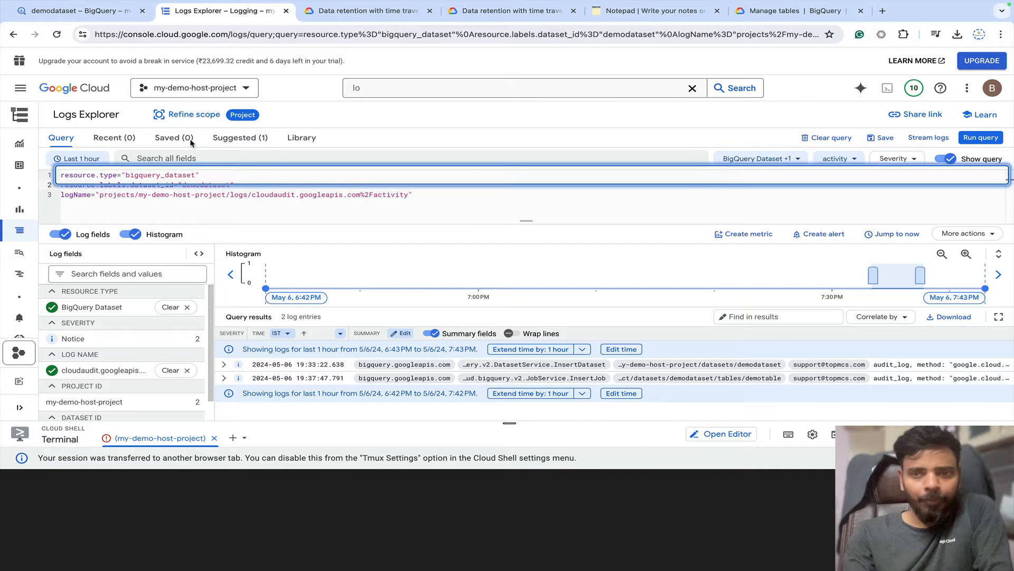
pyautogui.click(980, 137)
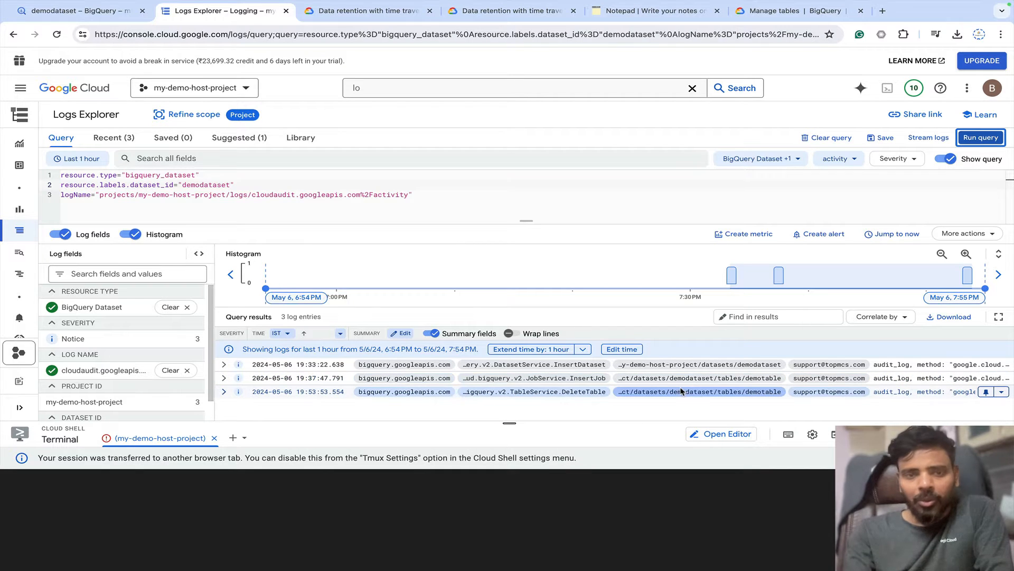
pyautogui.click(438, 192)
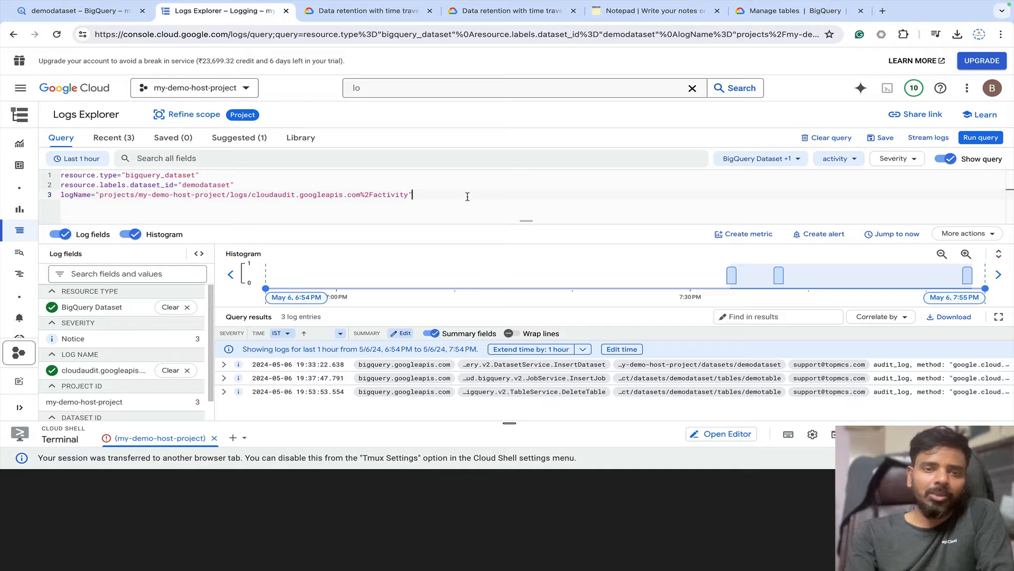
pyautogui.moveTo(448, 197); pyautogui.dragTo(52, 175)
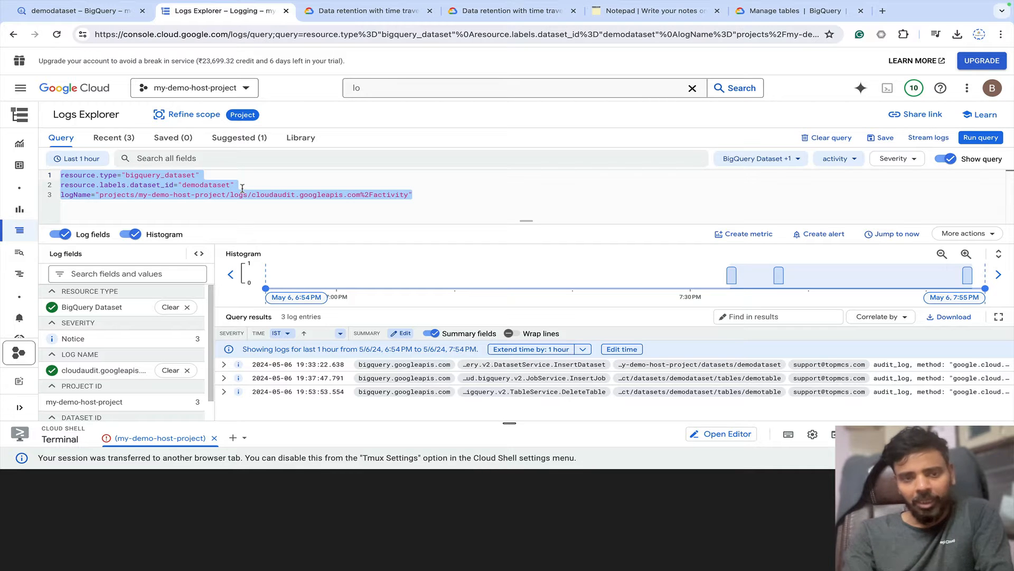
pyautogui.click(426, 198)
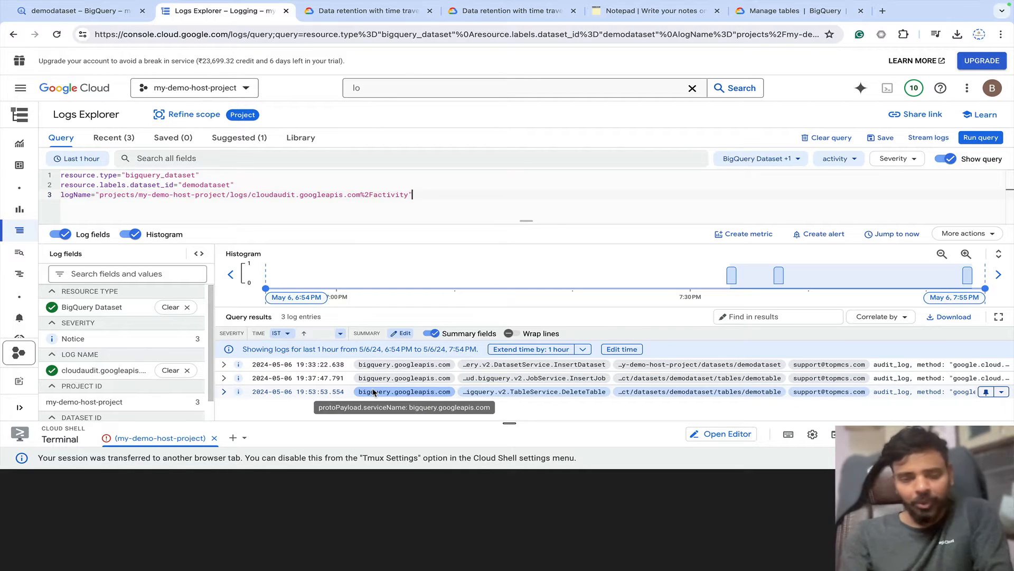
# Expand the DeleteTable entry and select its timestamp 2024-05-06T14:23:53.554822Z.
pyautogui.click(223, 393)
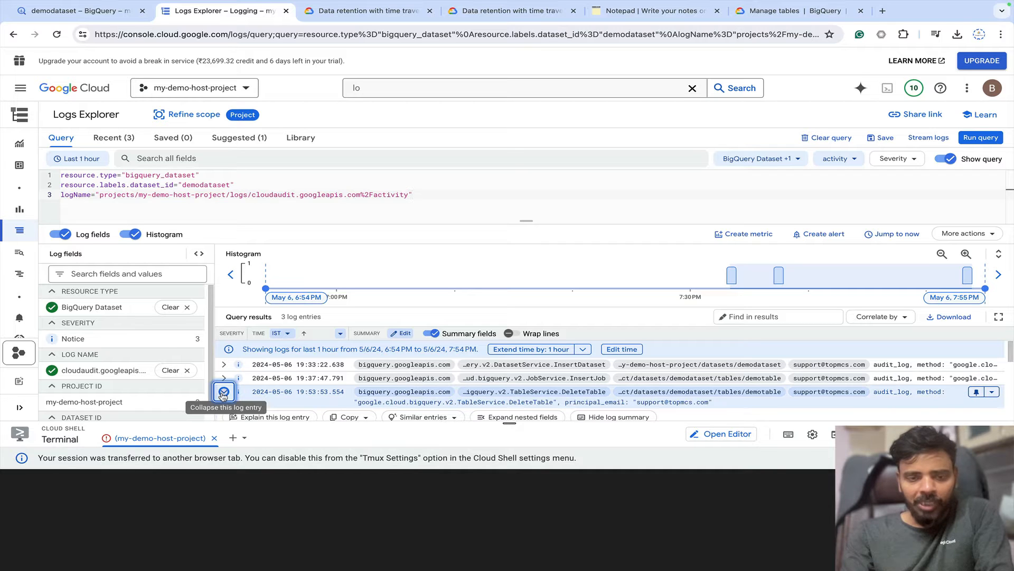
pyautogui.scroll(-5, 311, 398)
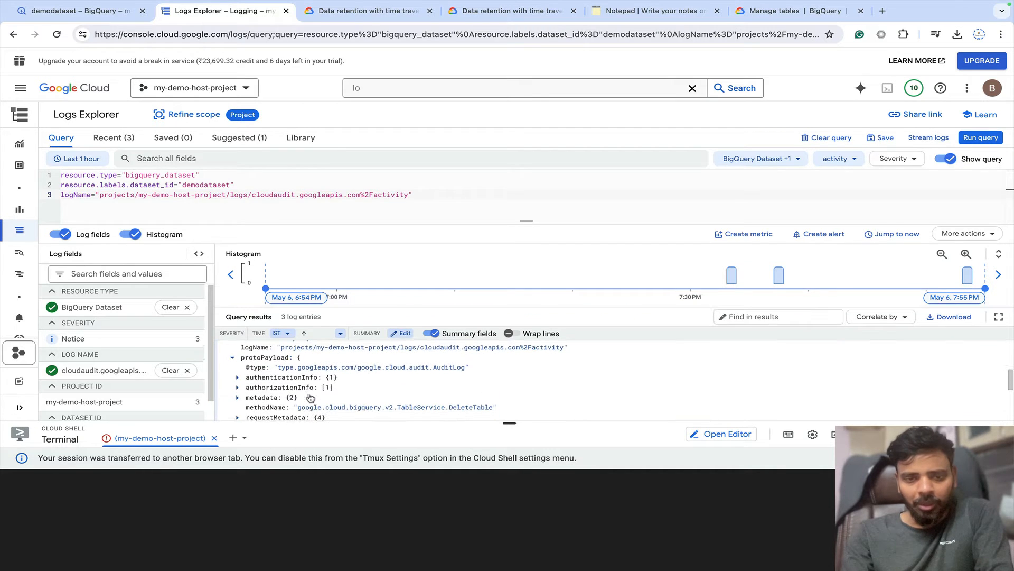
pyautogui.scroll(-2, 310, 398)
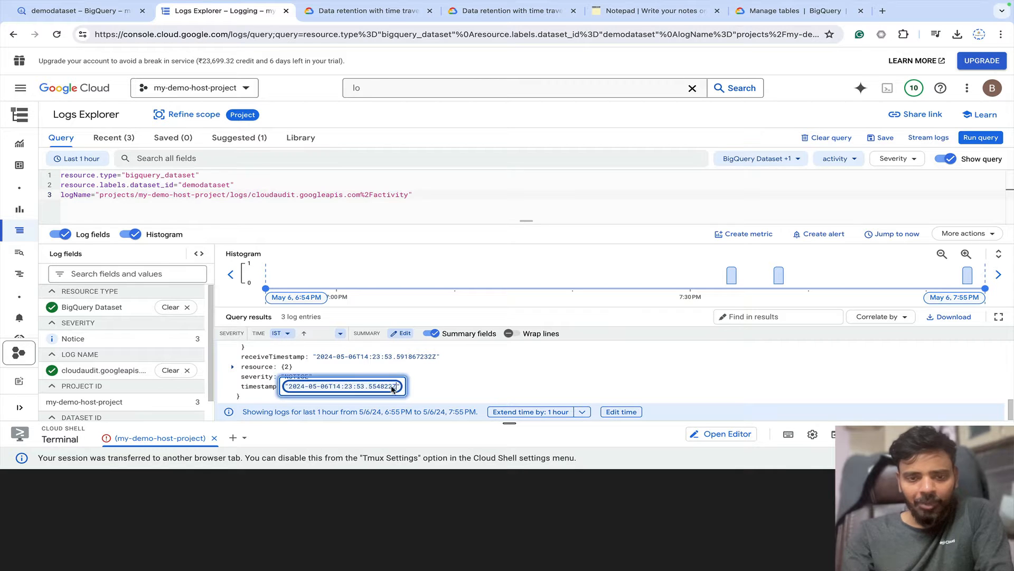
pyautogui.moveTo(399, 389); pyautogui.dragTo(291, 388)
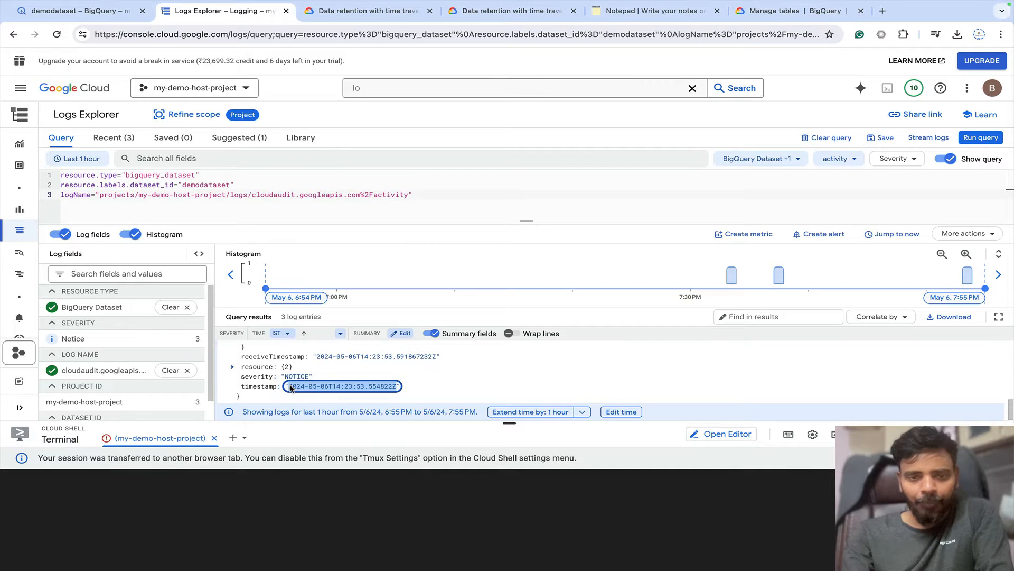
pyautogui.click(442, 387)
pyautogui.moveTo(398, 388); pyautogui.dragTo(288, 388)
pyautogui.press('super+c')
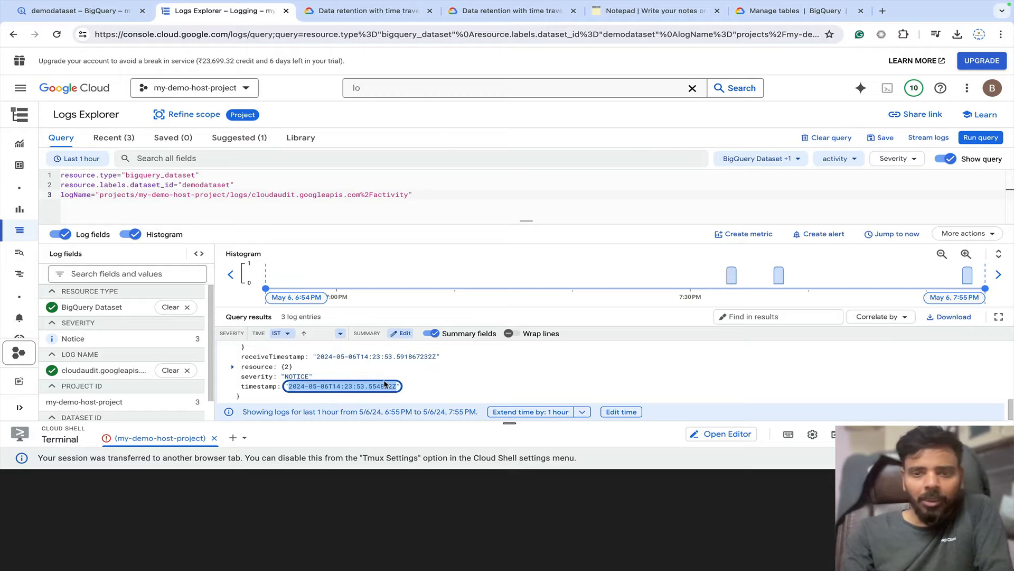
pyautogui.click(664, 15)
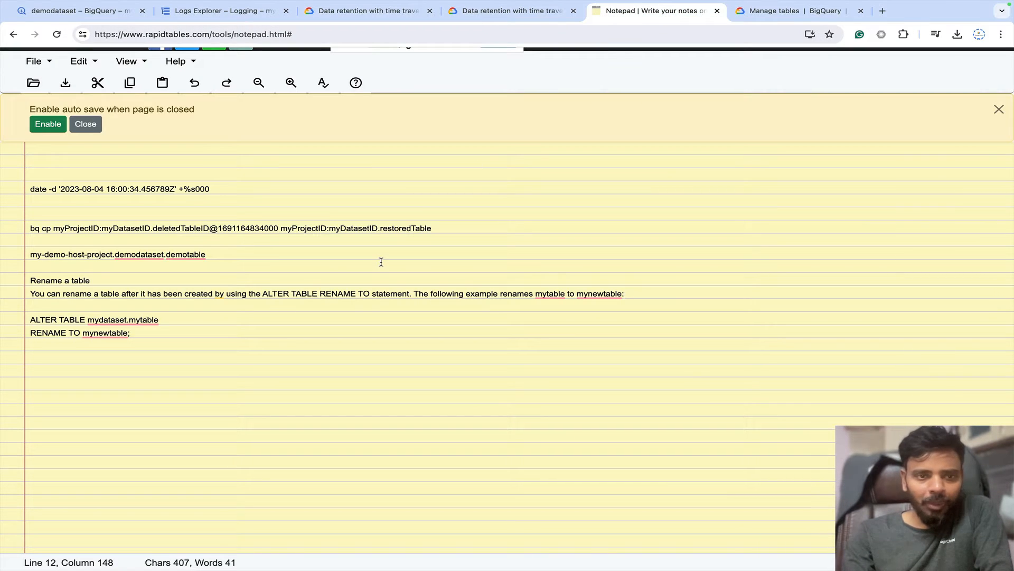
# Paste the deletion timestamp 2024-05-06T14:23:53.554822Z on the line below the date command.
pyautogui.click(253, 201)
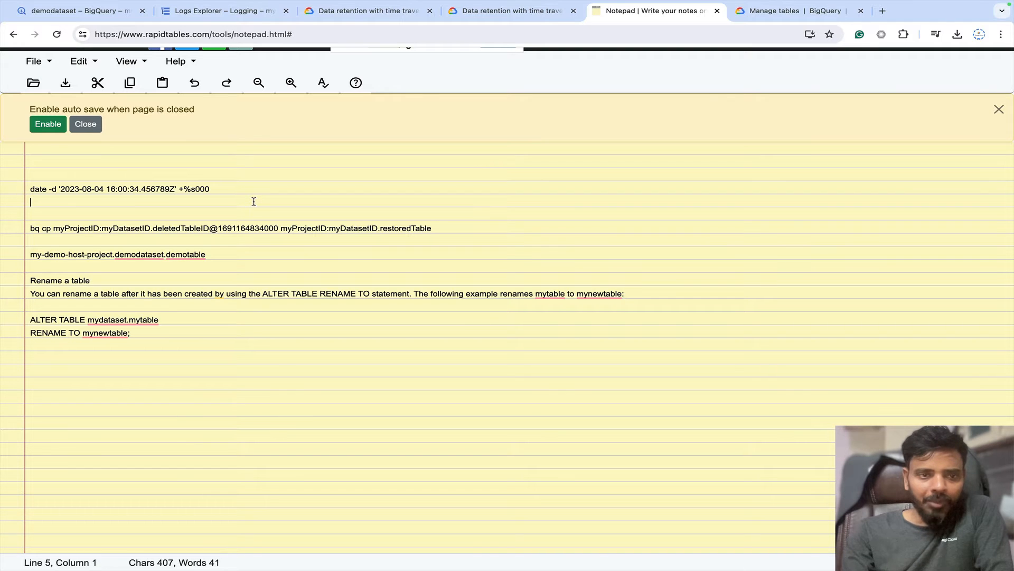
pyautogui.press('super+v')
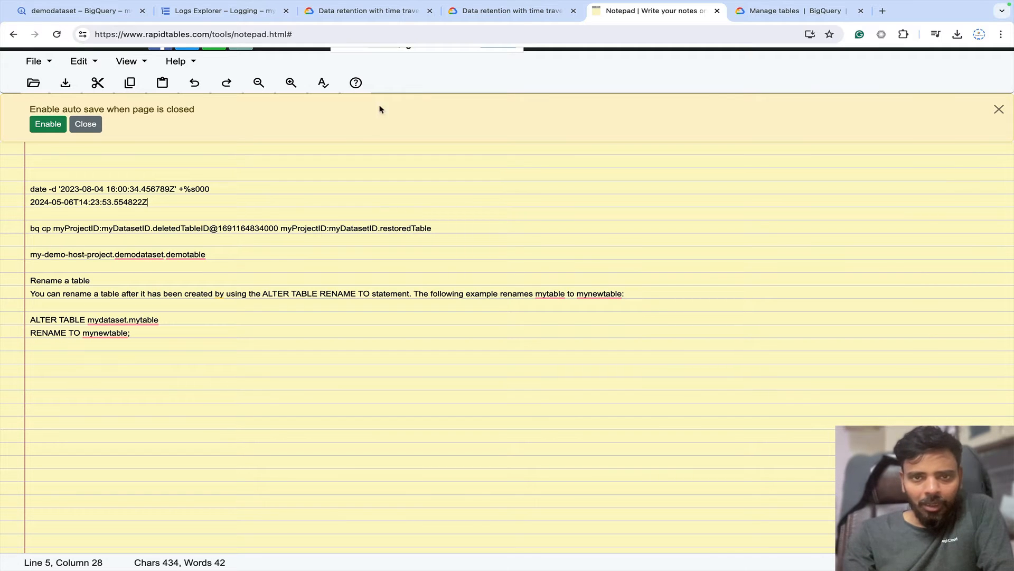
pyautogui.click(378, 19)
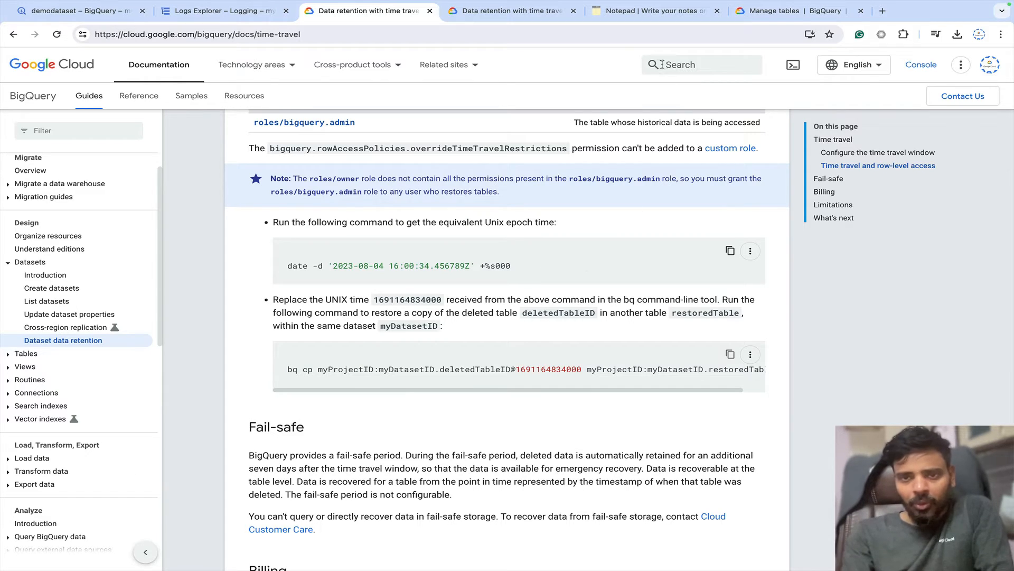
# Return to the Notepad notes, then to the Logs Explorer audit-log results.
pyautogui.click(649, 14)
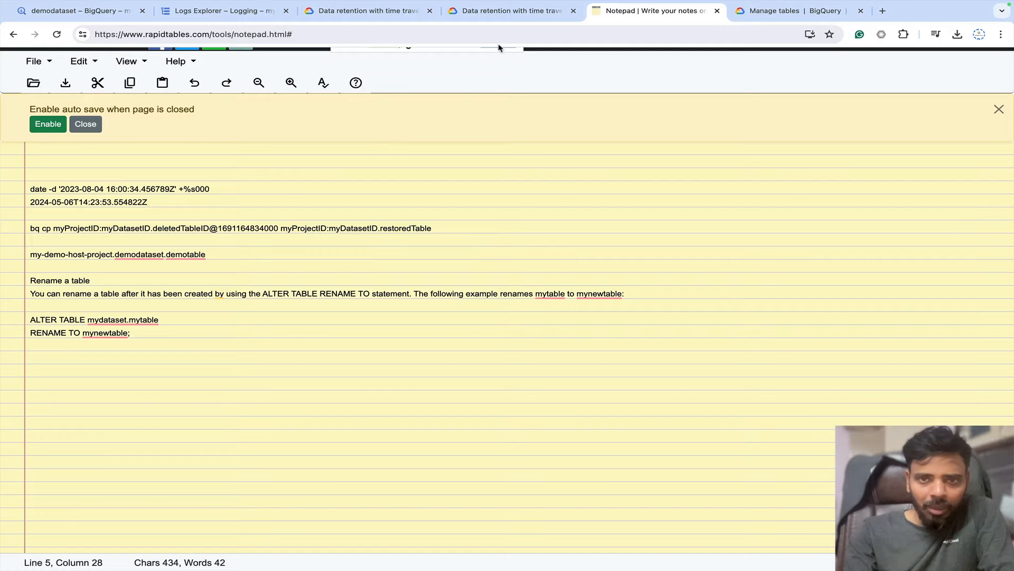
pyautogui.click(221, 12)
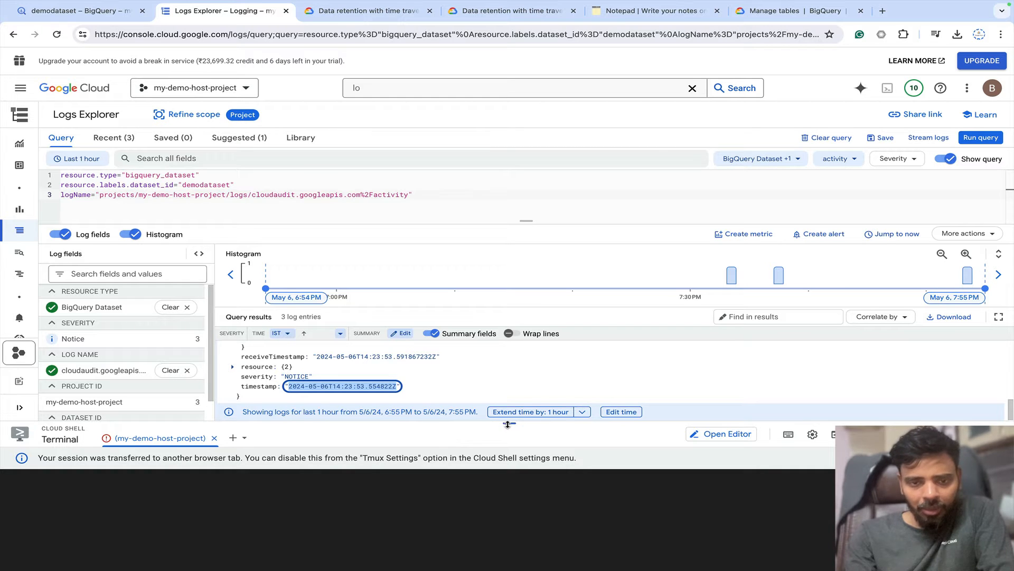
# Enlarge the Logs Explorer results pane to inspect the DeleteTable entry for demotable.
pyautogui.moveTo(508, 423); pyautogui.dragTo(508, 548)
pyautogui.scroll(3, 341, 412)
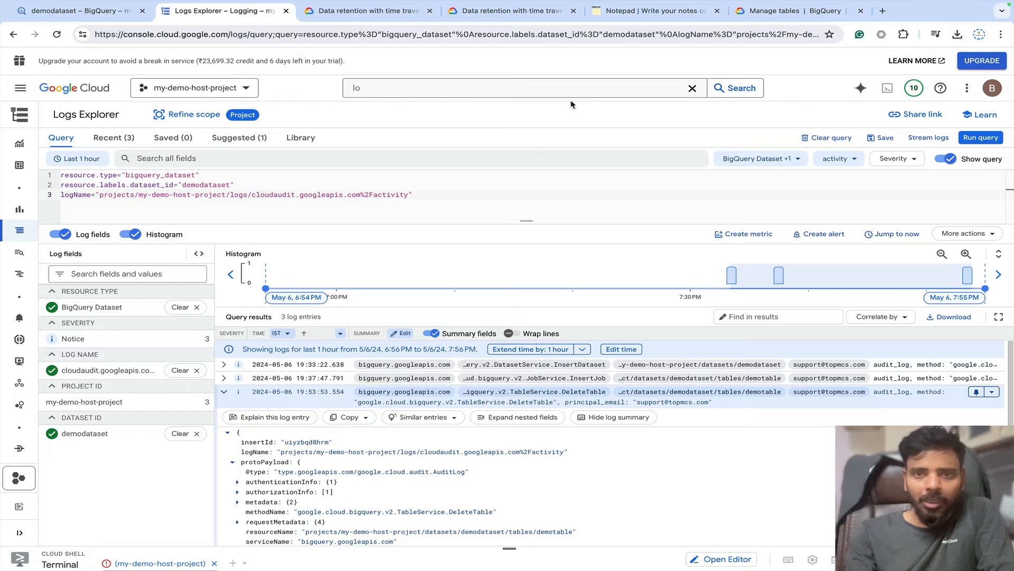
pyautogui.click(625, 16)
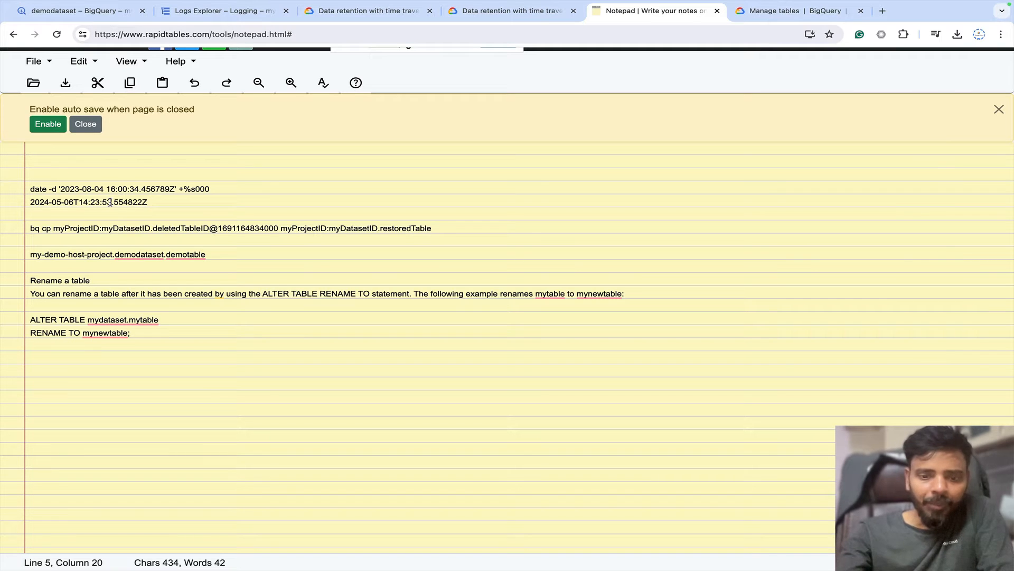
# Change the timestamp seconds from 53 to 50 and copy the edited timestamp.
pyautogui.press('BackSpace')
pyautogui.write('0')
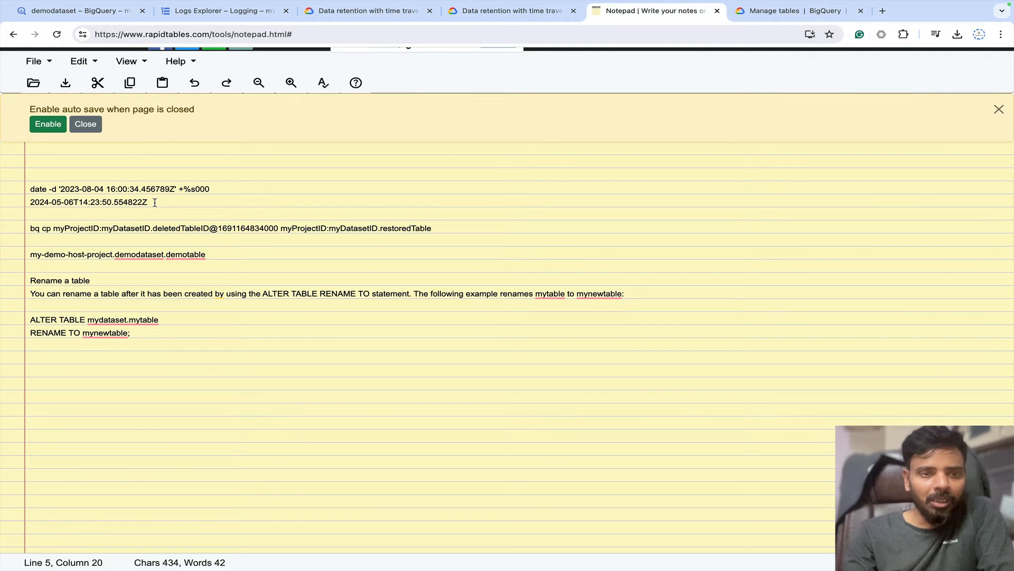
pyautogui.moveTo(151, 203); pyautogui.dragTo(31, 204)
pyautogui.hotkey('ctrl', 'c')
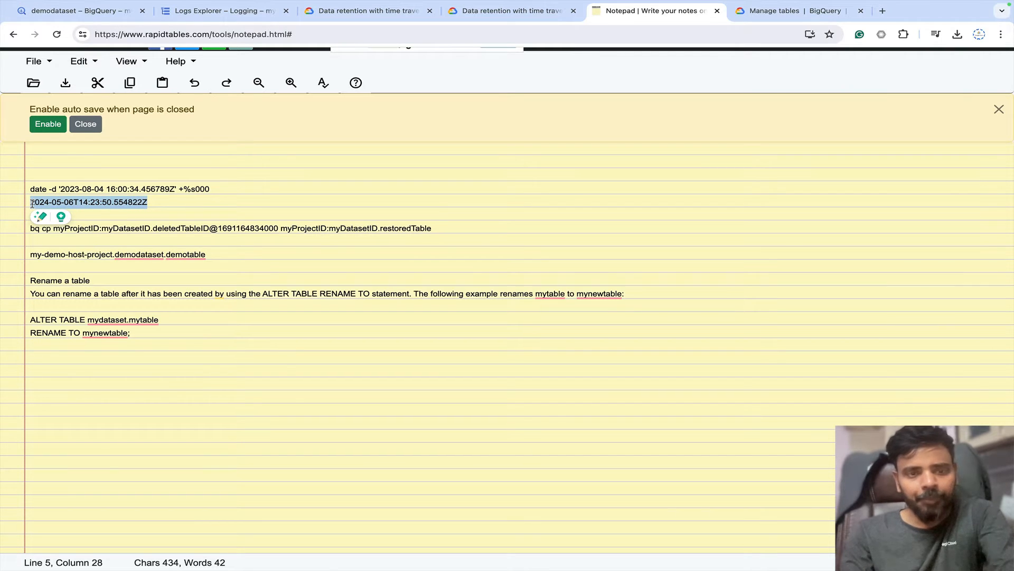
# Replace the example date in the date -d command with 2024-05-06T14:23:50.554822Z and copy the line.
pyautogui.click(174, 189)
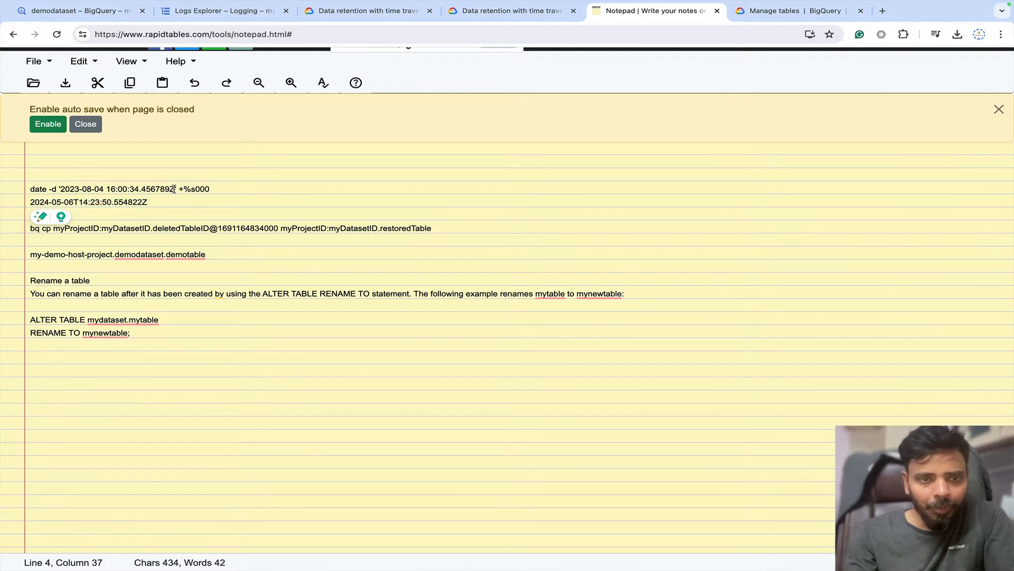
pyautogui.moveTo(174, 189); pyautogui.dragTo(64, 187)
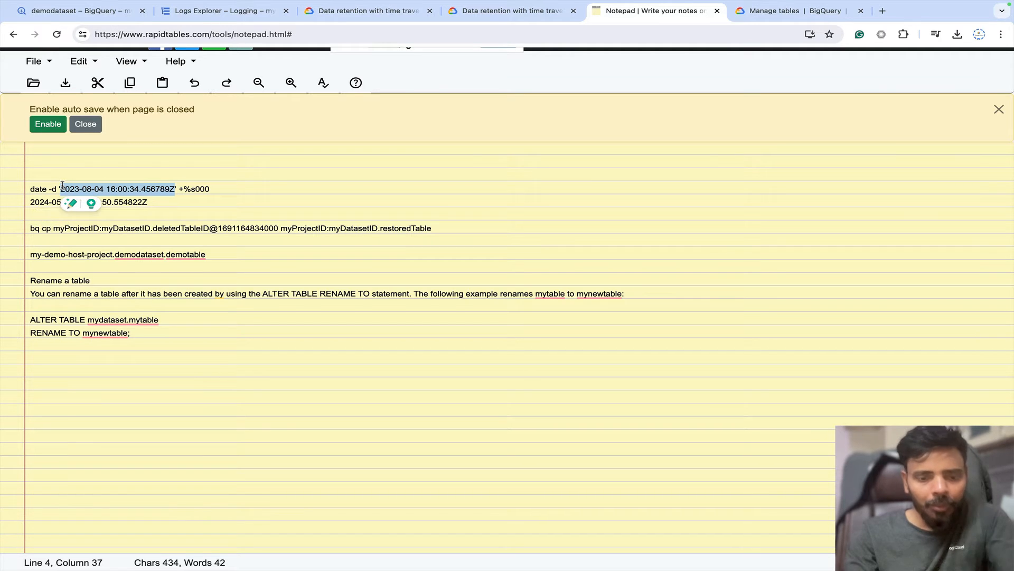
pyautogui.hotkey('ctrl', 'v')
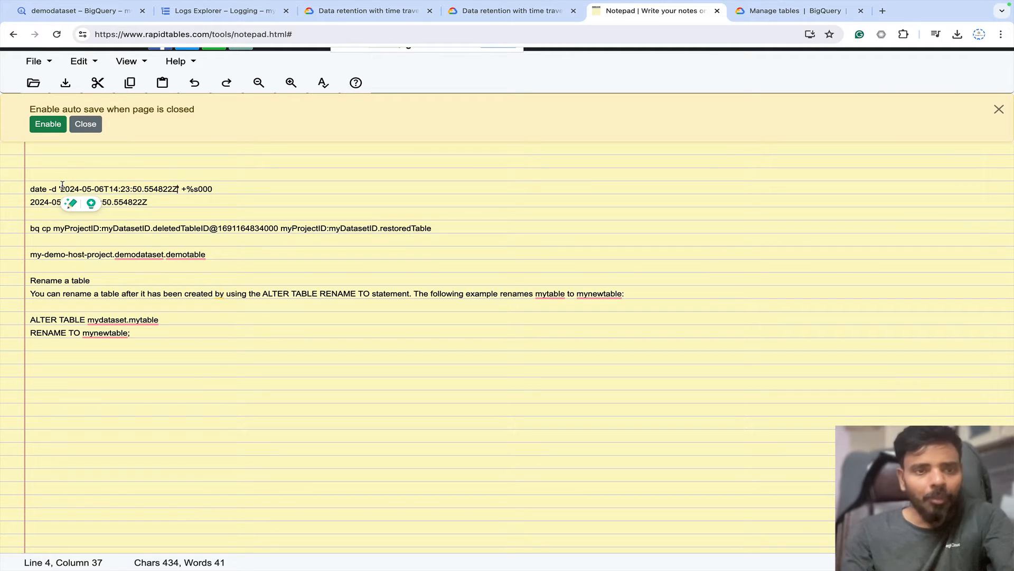
pyautogui.click(220, 186)
pyautogui.moveTo(220, 185); pyautogui.dragTo(29, 188)
pyautogui.hotkey('ctrl', 'c')
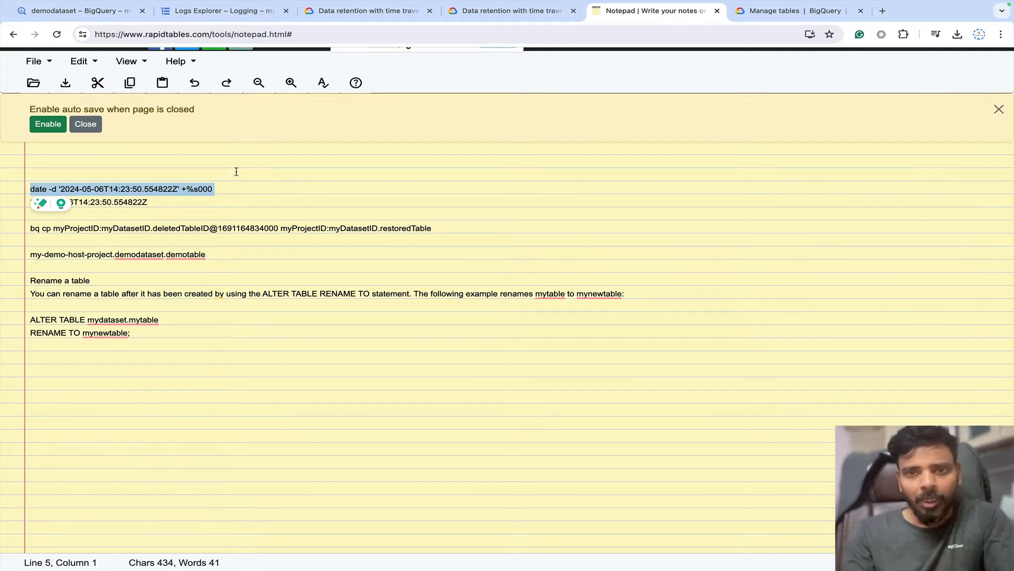
pyautogui.click(79, 11)
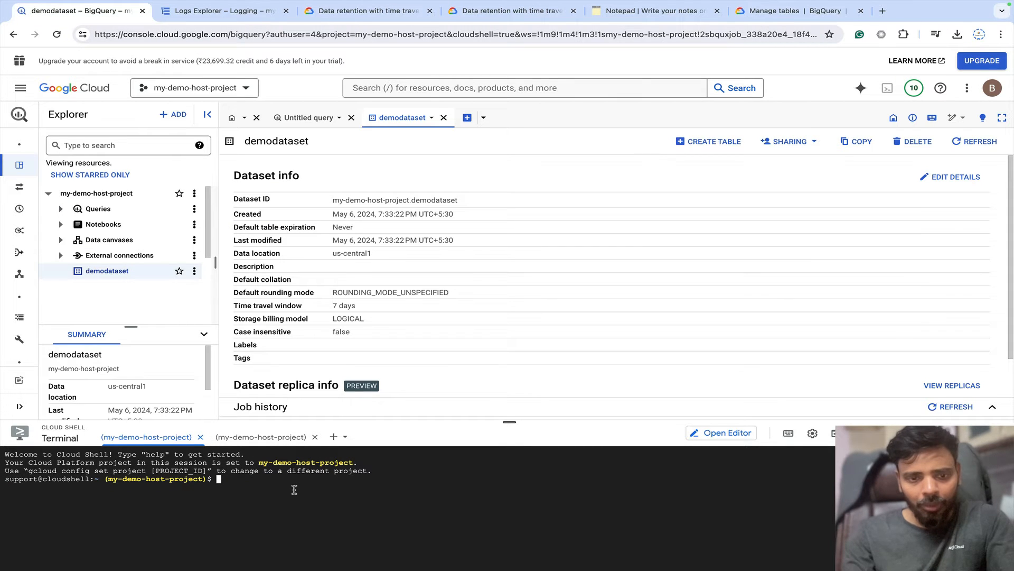
pyautogui.hotkey('ctrl', 'v')
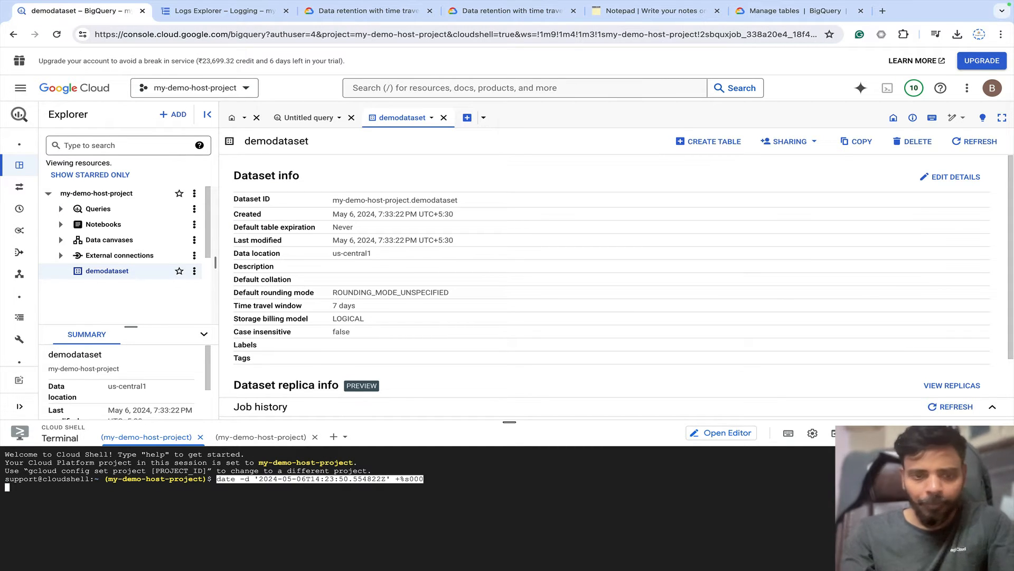
pyautogui.press('Return')
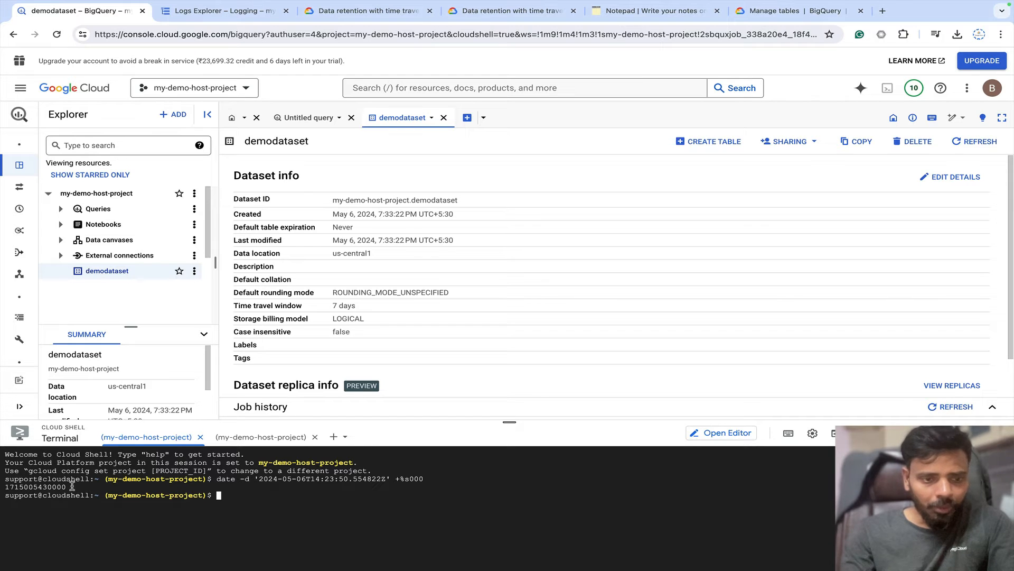
pyautogui.moveTo(73, 486); pyautogui.dragTo(4, 490)
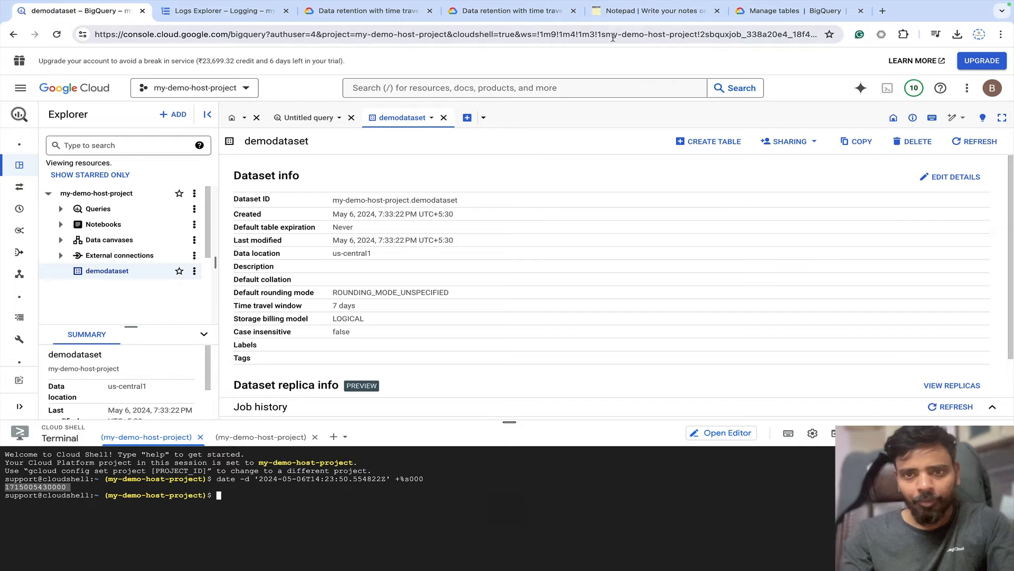
# Back in the notes, select the old timestamp in the bq cp command.
pyautogui.click(625, 15)
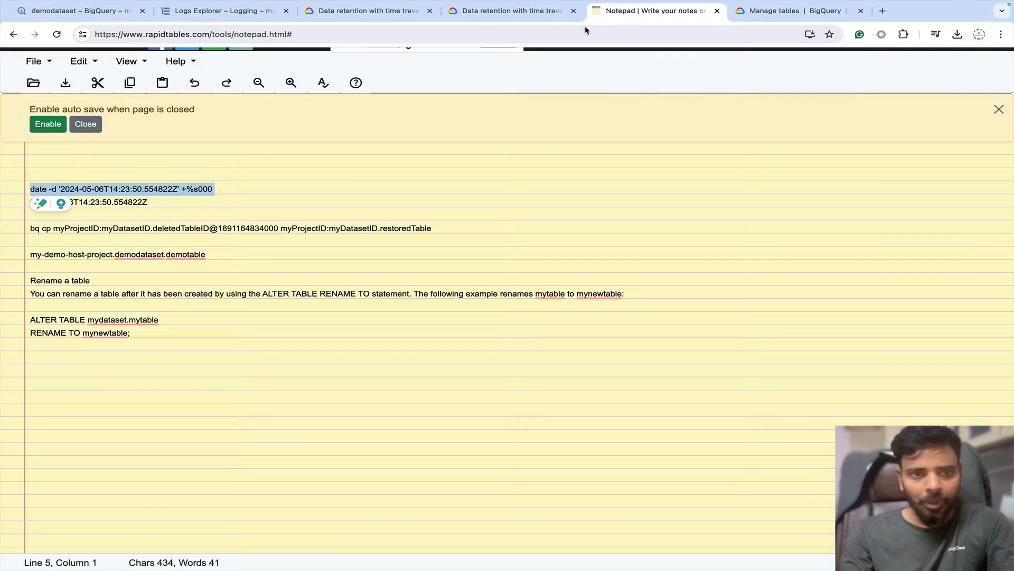
pyautogui.click(238, 209)
pyautogui.click(279, 229)
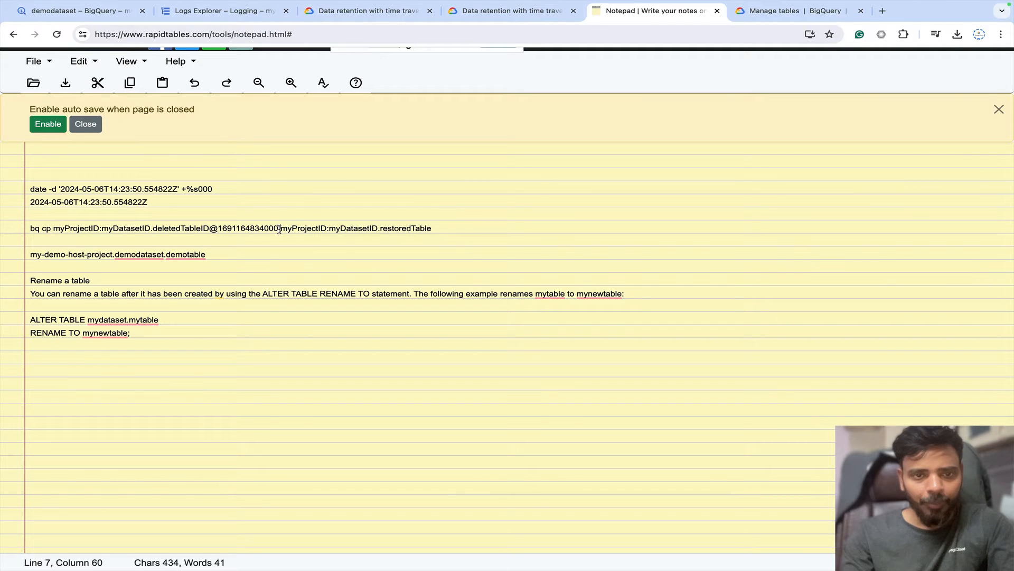
pyautogui.moveTo(280, 230); pyautogui.dragTo(219, 226)
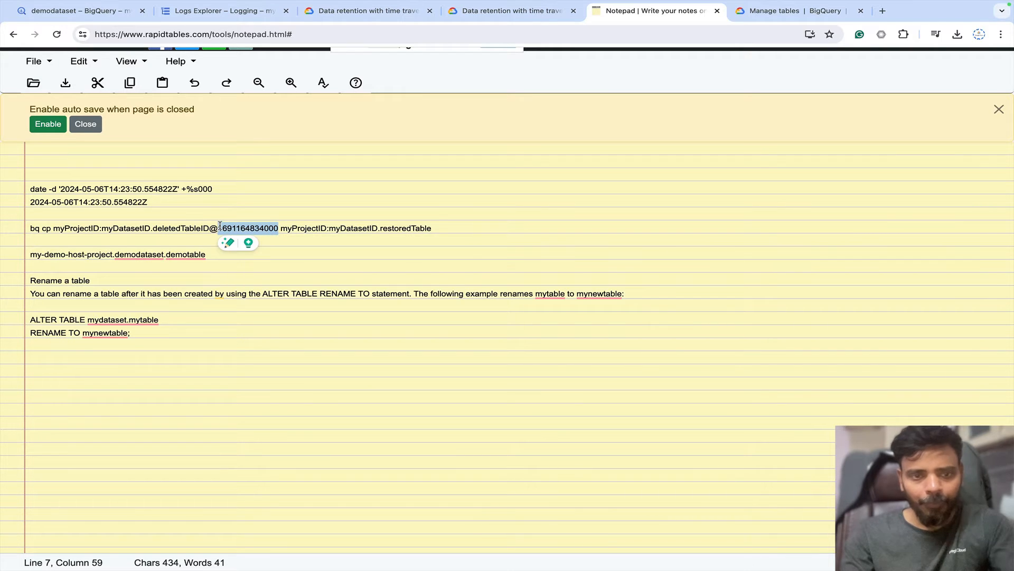
pyautogui.hotkey('ctrl', 'v')
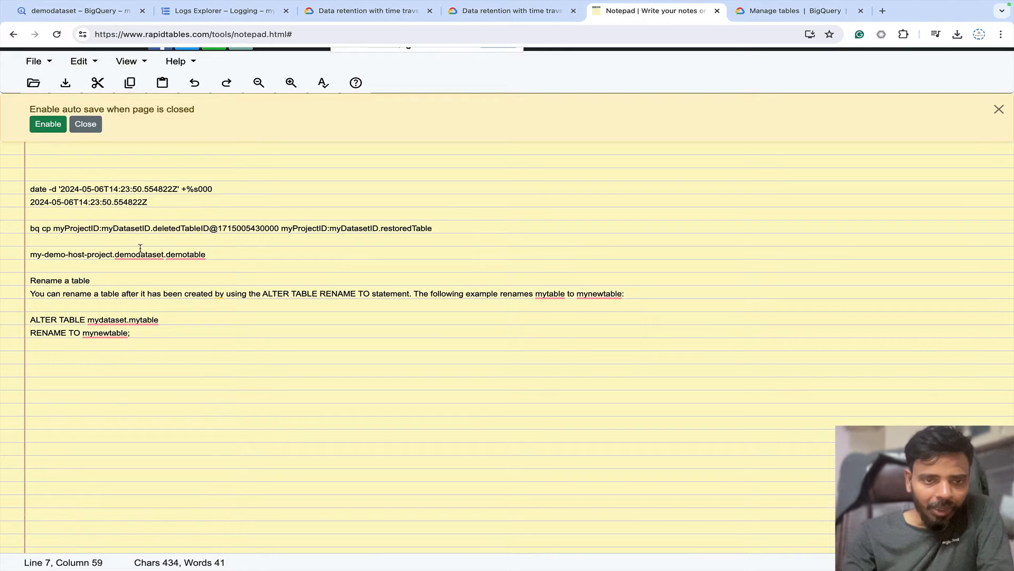
pyautogui.moveTo(205, 253); pyautogui.dragTo(31, 256)
pyautogui.hotkey('ctrl', 'c')
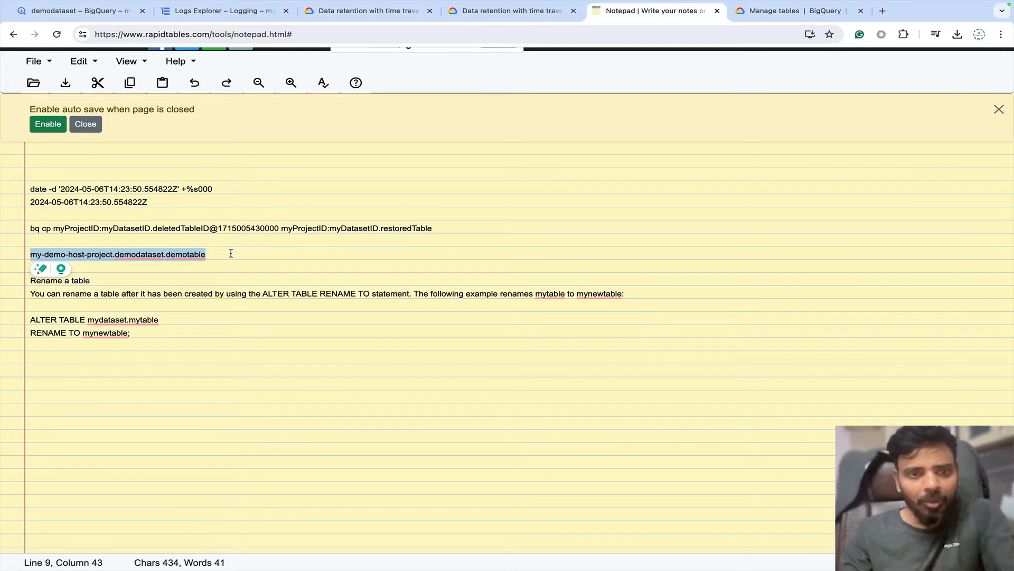
pyautogui.click(211, 229)
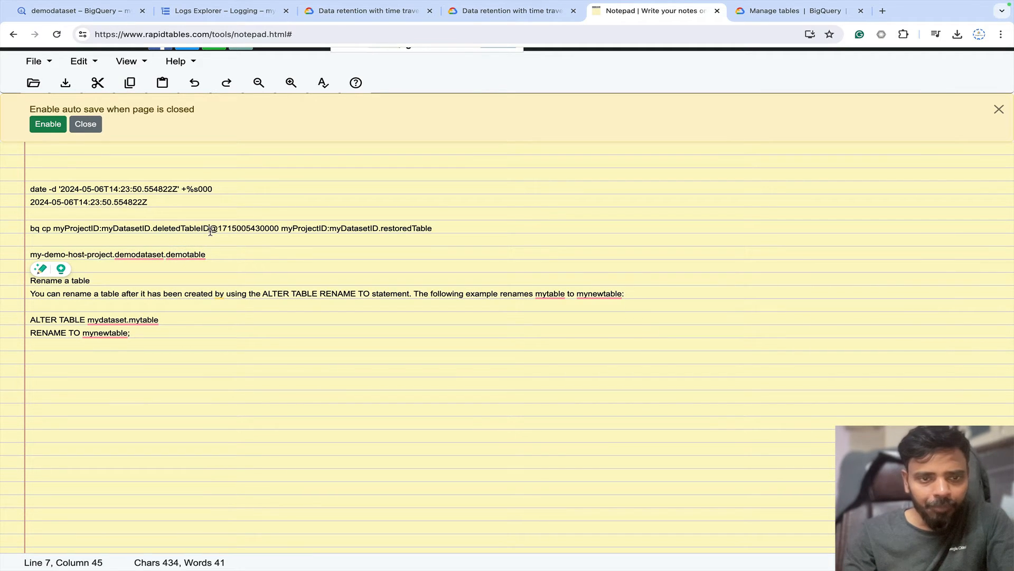
pyautogui.moveTo(205, 232); pyautogui.dragTo(55, 231)
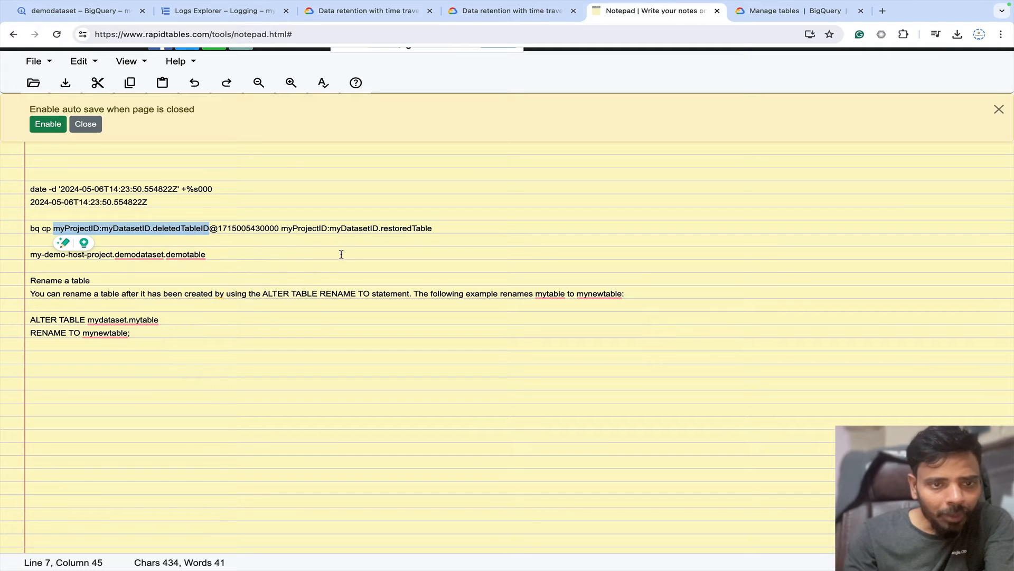
pyautogui.hotkey('ctrl', 'v')
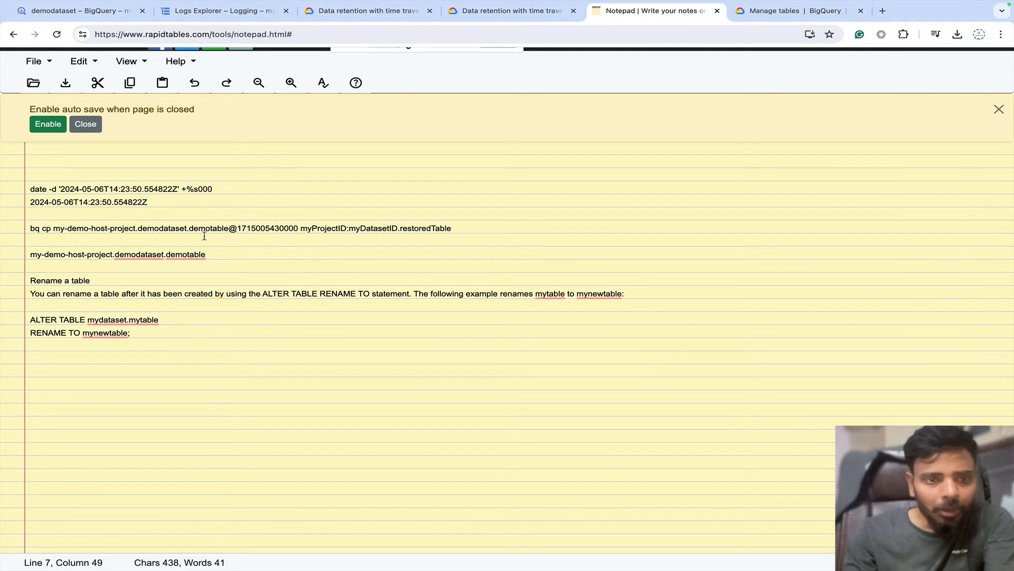
# Change the dot after my-demo-host-project to a colon in the source path.
pyautogui.click(137, 231)
pyautogui.press('BackSpace')
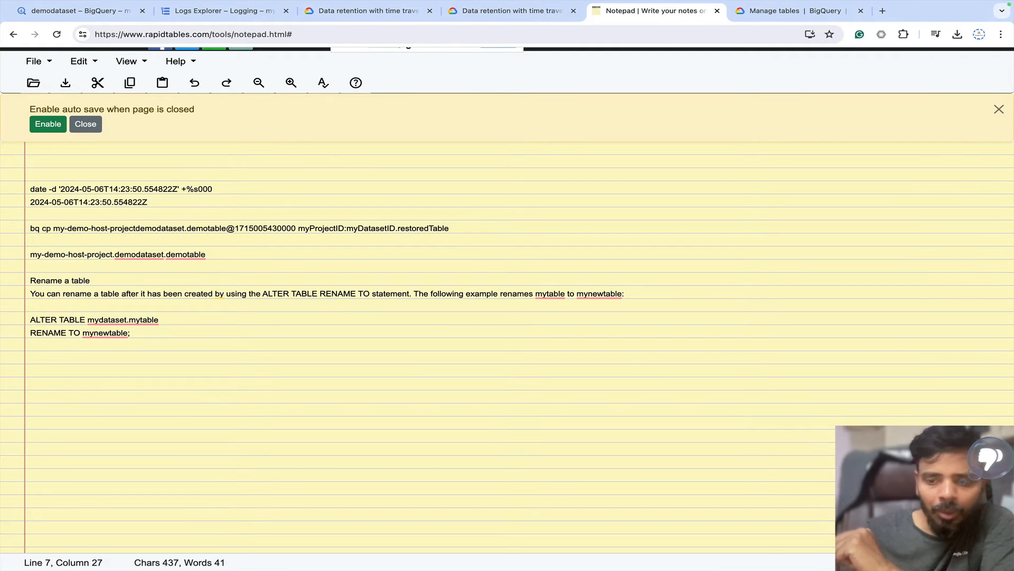
pyautogui.write(':')
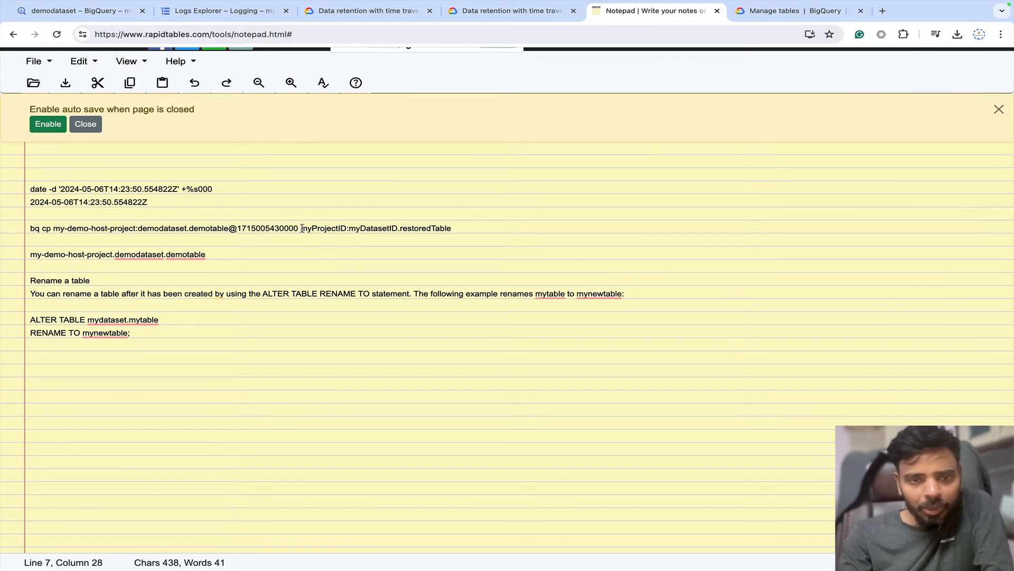
# Replace the destination placeholder with the my-demo-host-project.demodataset.demotable path.
pyautogui.moveTo(302, 228); pyautogui.dragTo(439, 237)
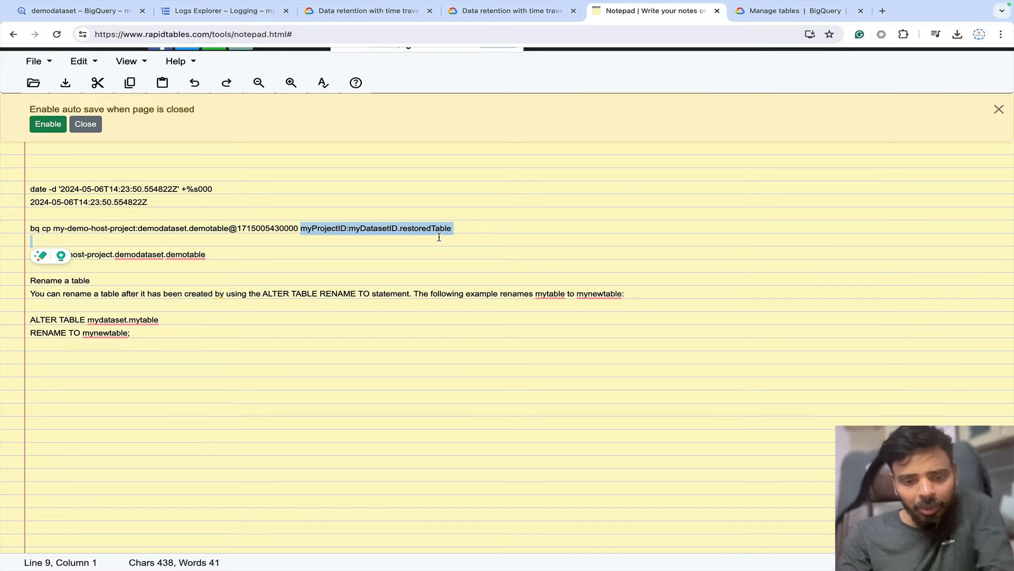
pyautogui.hotkey('ctrl', 'v')
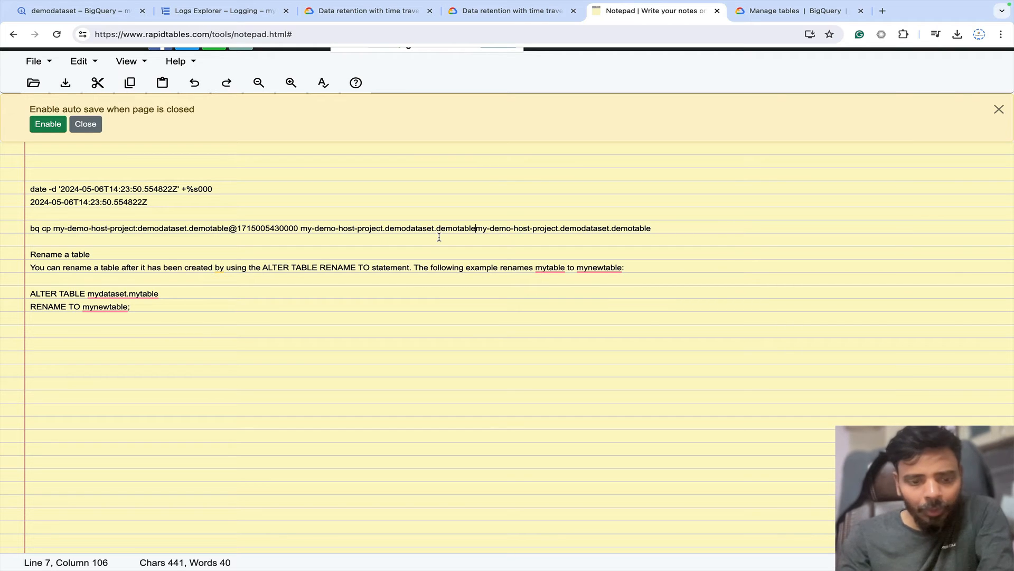
pyautogui.hotkey('ctrl', 'z')
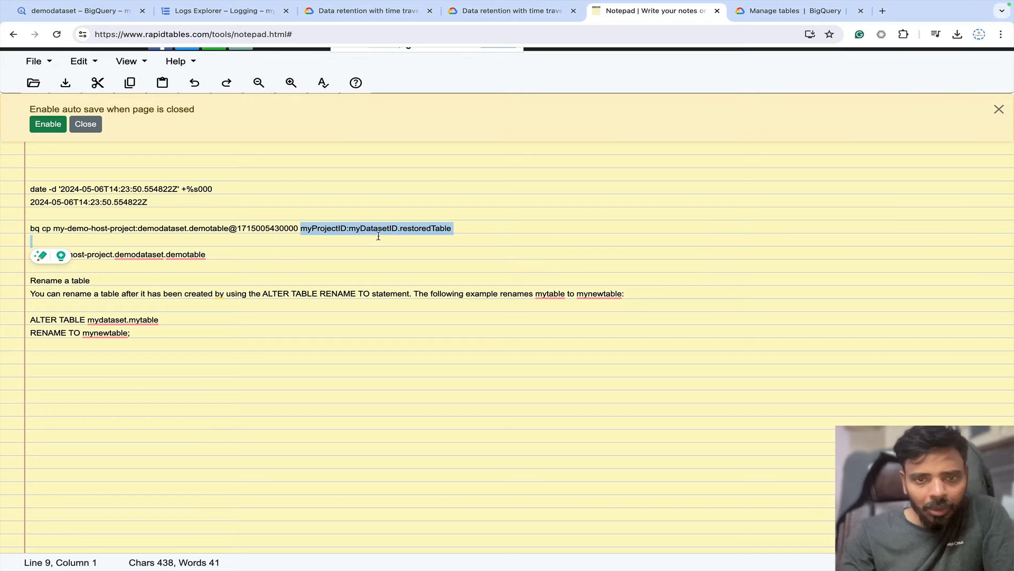
pyautogui.click(232, 257)
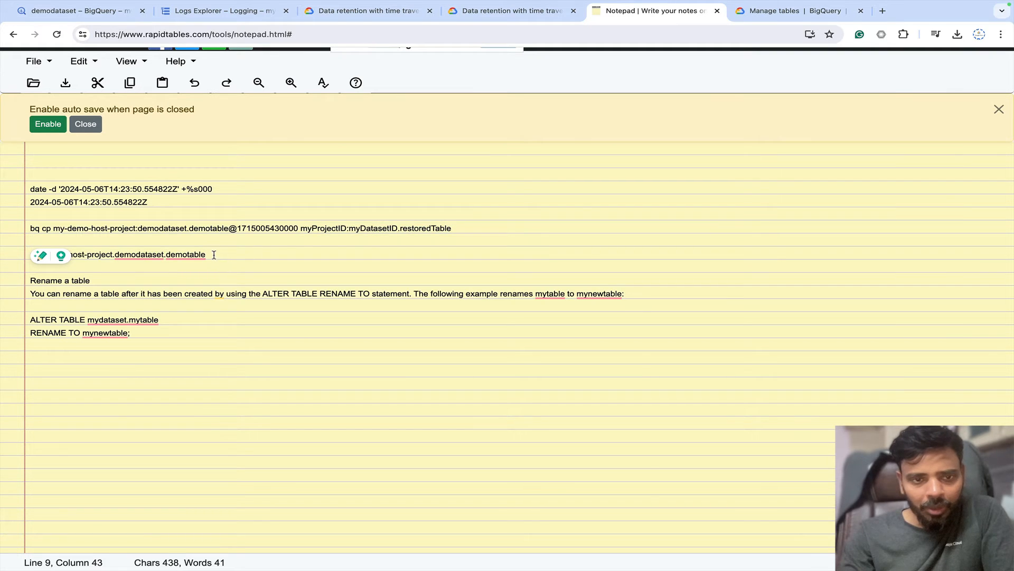
pyautogui.moveTo(214, 254); pyautogui.dragTo(26, 257)
pyautogui.hotkey('ctrl', 'c')
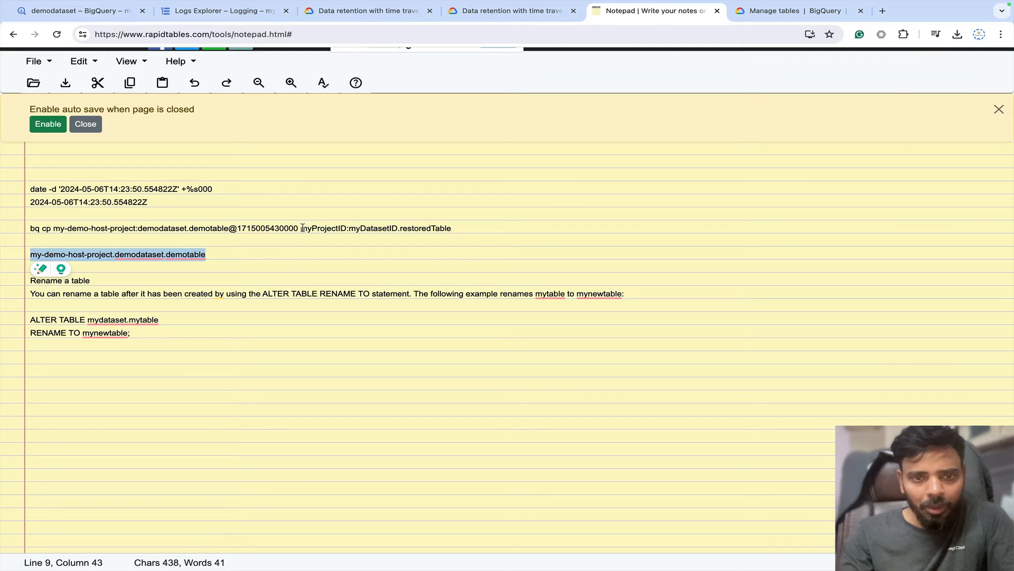
pyautogui.moveTo(300, 228); pyautogui.dragTo(471, 229)
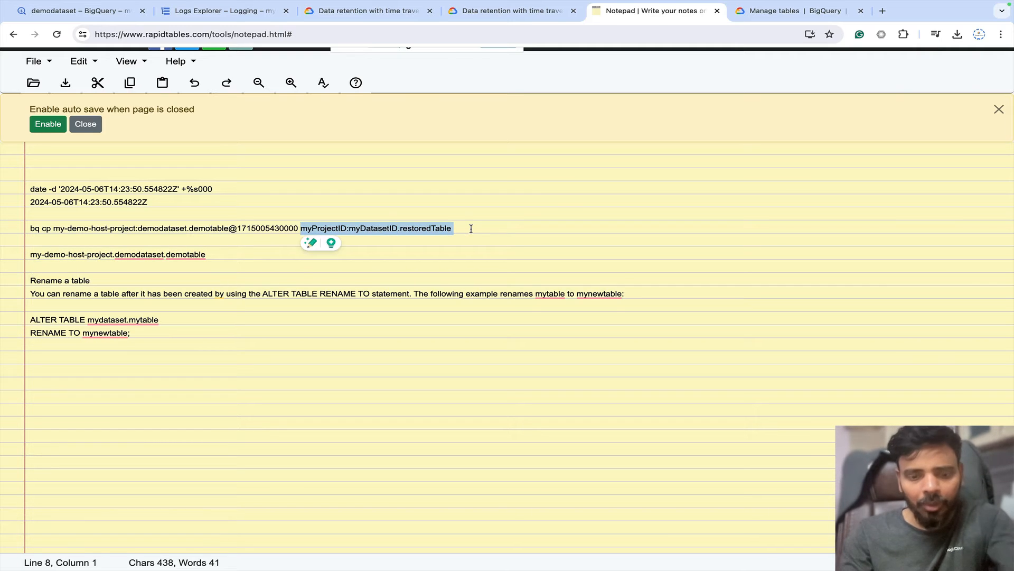
pyautogui.hotkey('ctrl', 'v')
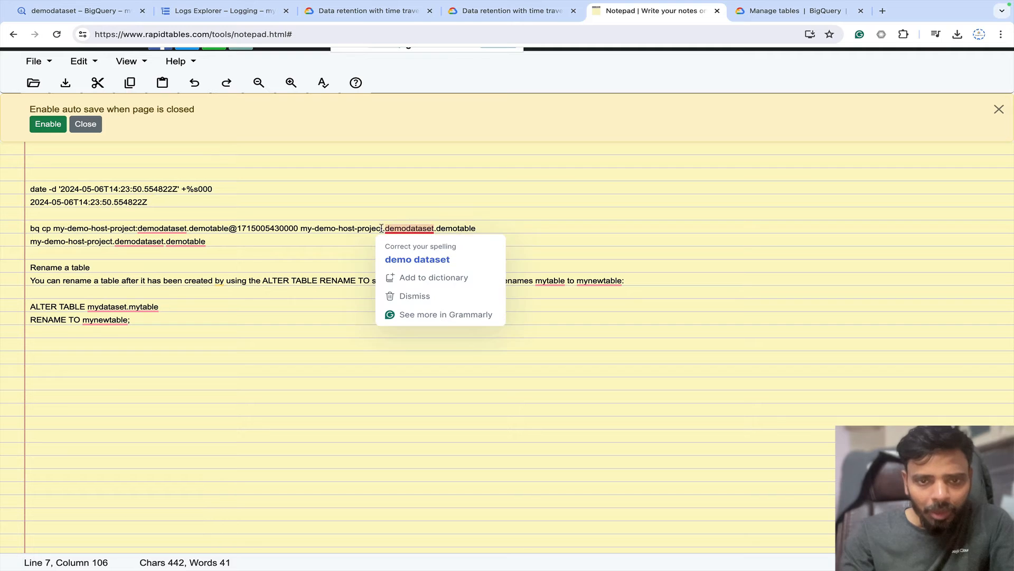
# Make the destination my-demo-host-project:demodataset.restoredemotable and select the whole bq cp line.
pyautogui.click(386, 229)
pyautogui.press('BackSpace')
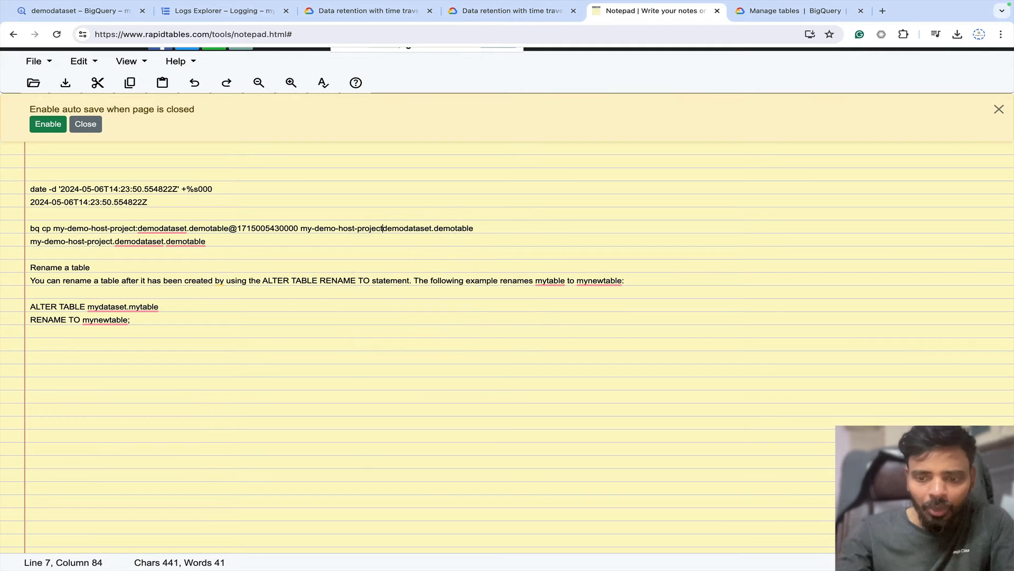
pyautogui.write(':')
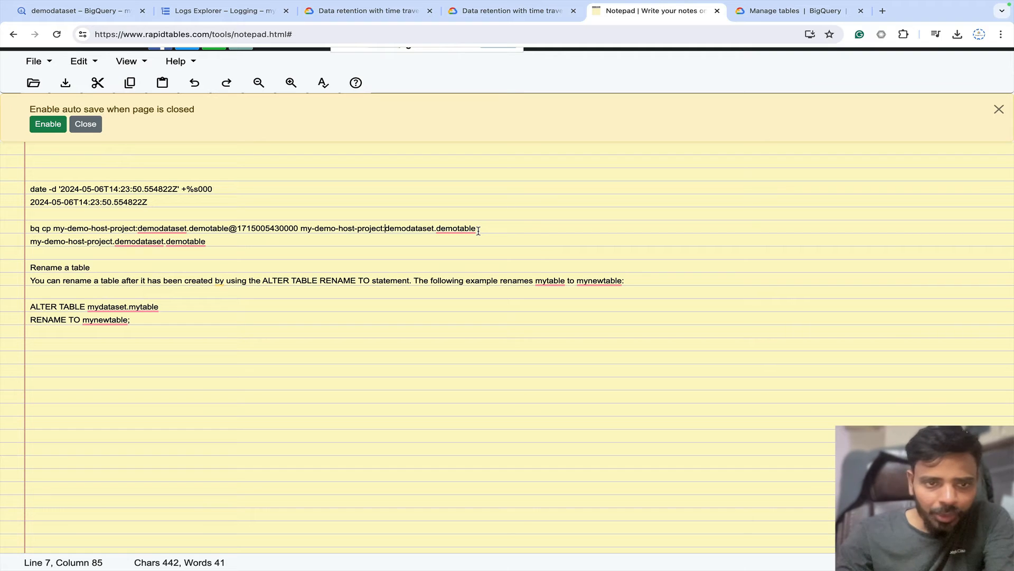
pyautogui.moveTo(439, 229)
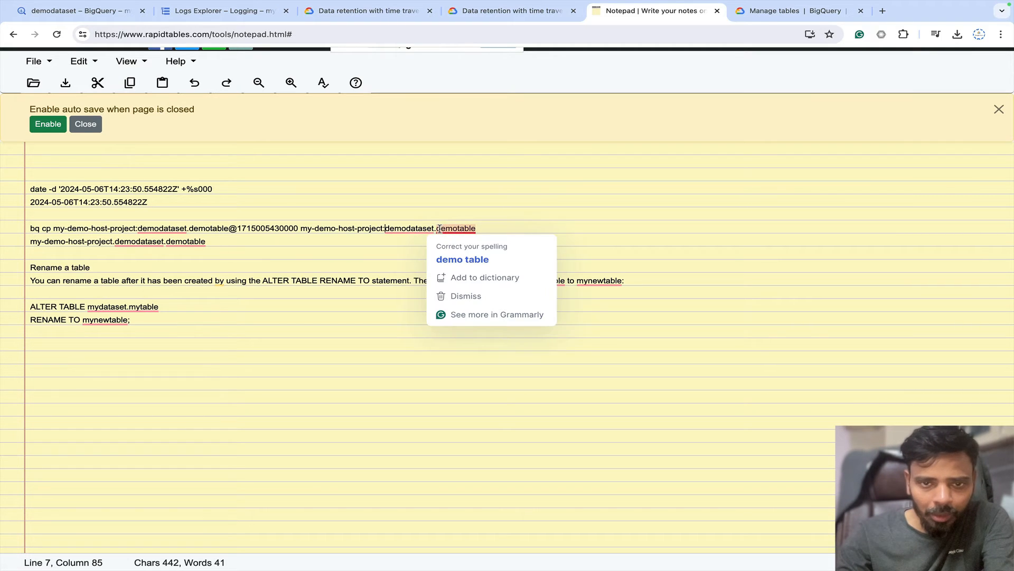
pyautogui.write('restor')
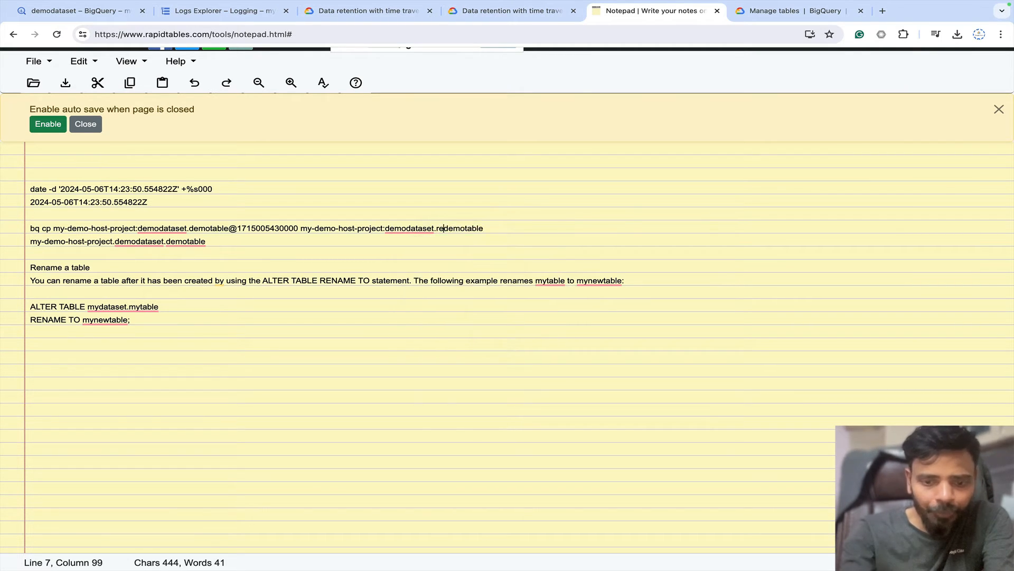
pyautogui.write('e')
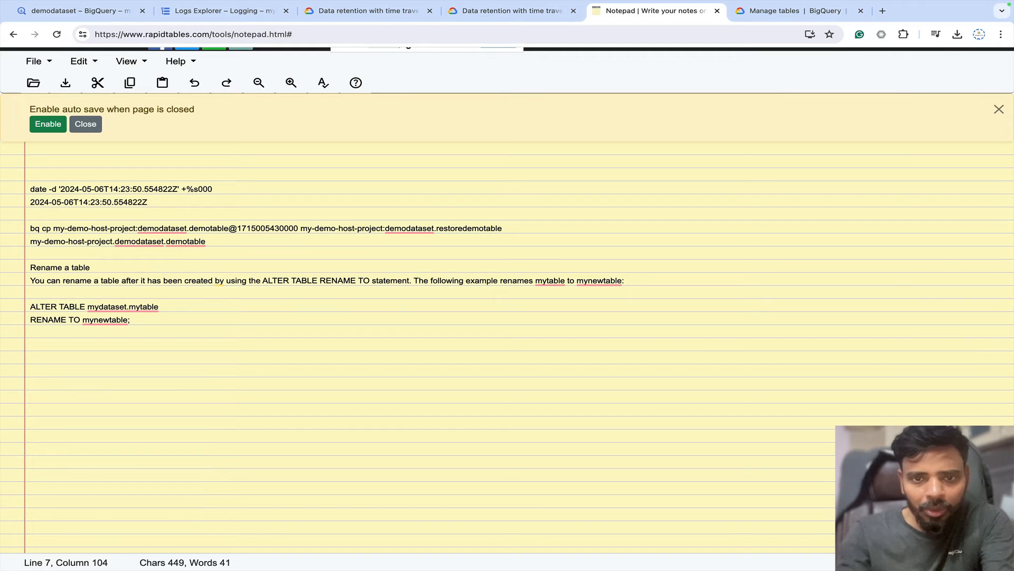
pyautogui.click(514, 229)
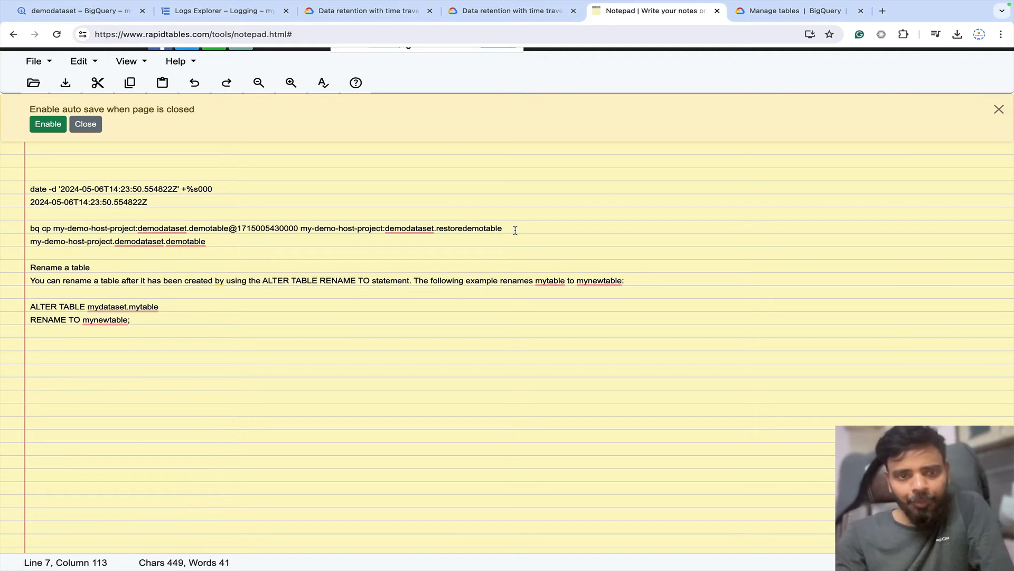
pyautogui.moveTo(286, 235); pyautogui.dragTo(23, 223)
pyautogui.hotkey('ctrl', 'c')
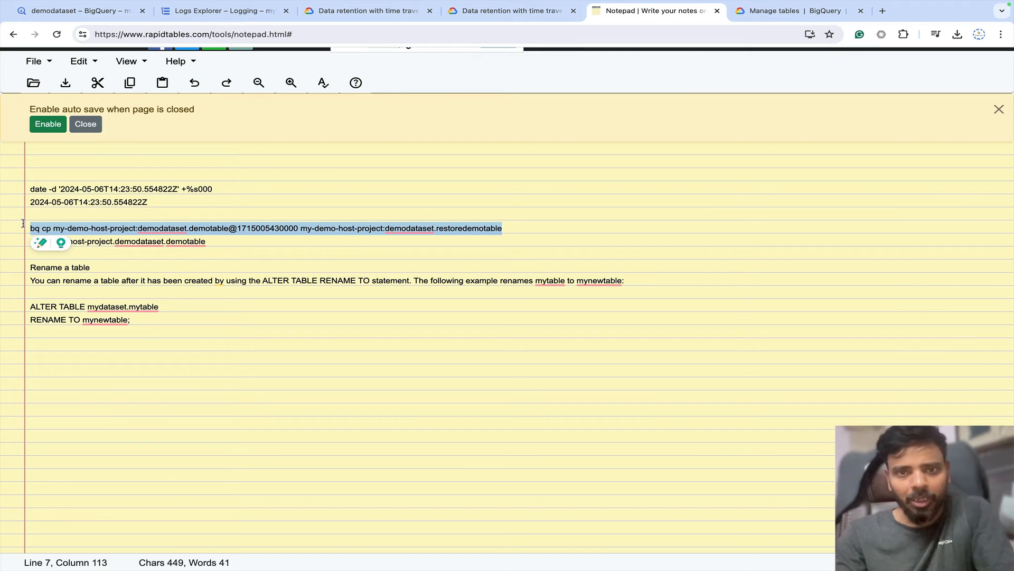
# Paste the bq cp restore command into the Cloud Shell terminal and run it.
pyautogui.click(115, 21)
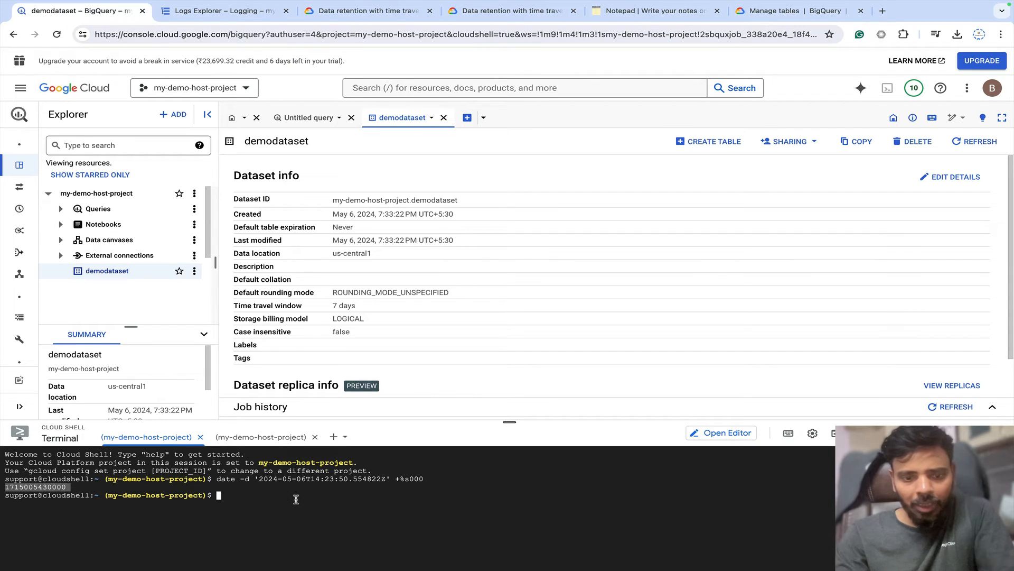
pyautogui.hotkey('ctrl', 'v')
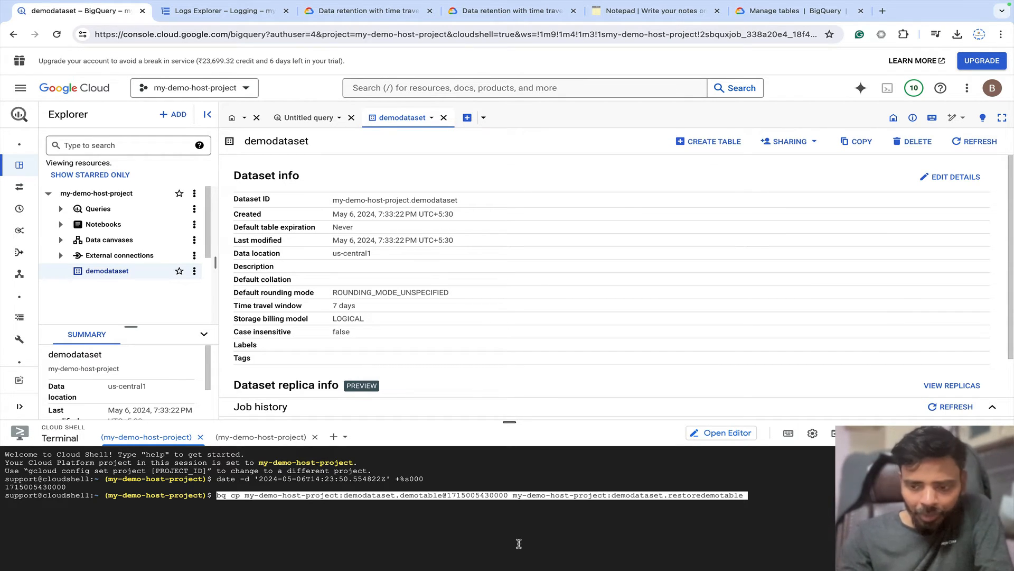
pyautogui.press('Right')
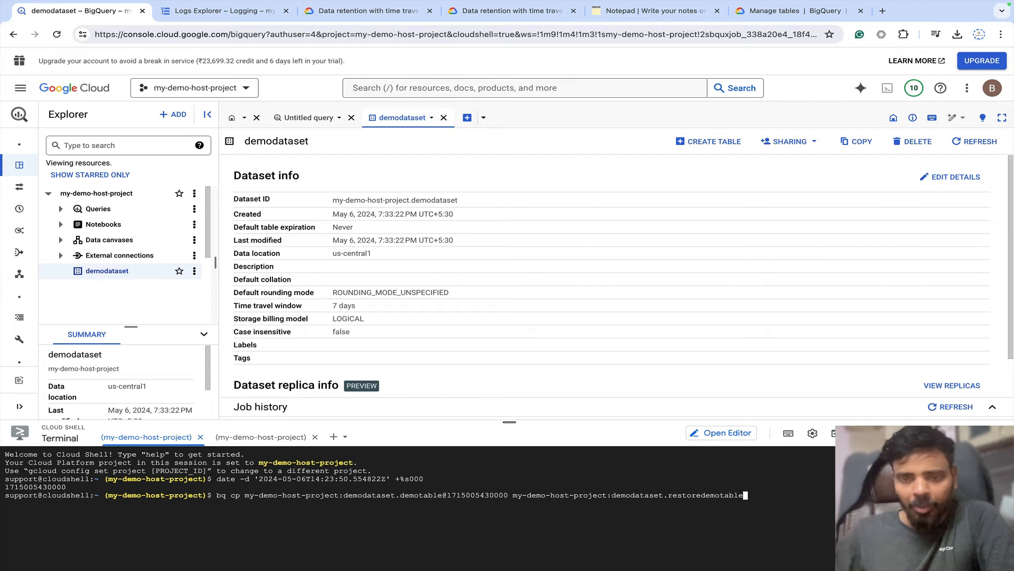
pyautogui.hotkey('ctrl', 'Right')
pyautogui.hotkey('ctrl', 'Left')
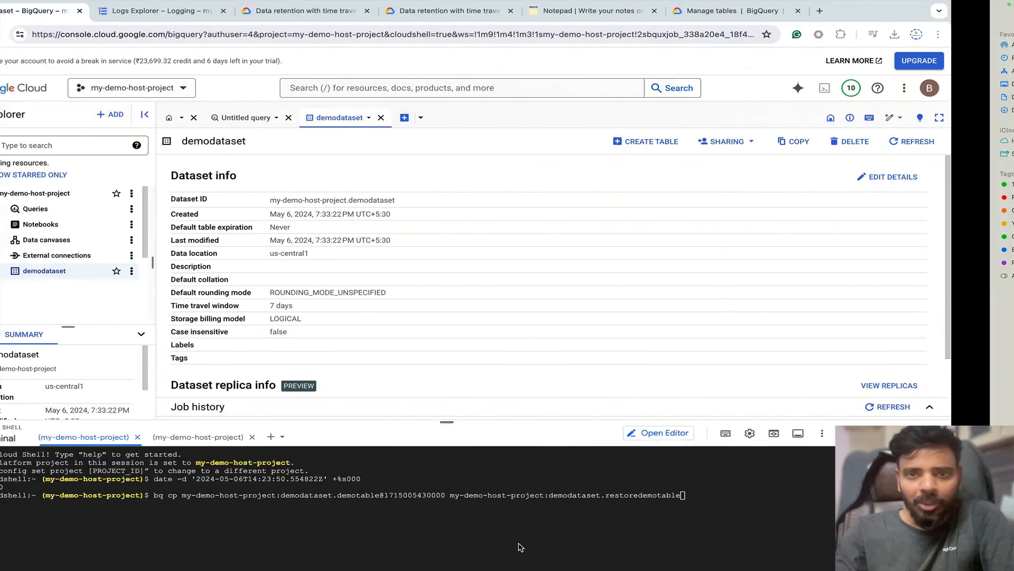
pyautogui.click(657, 11)
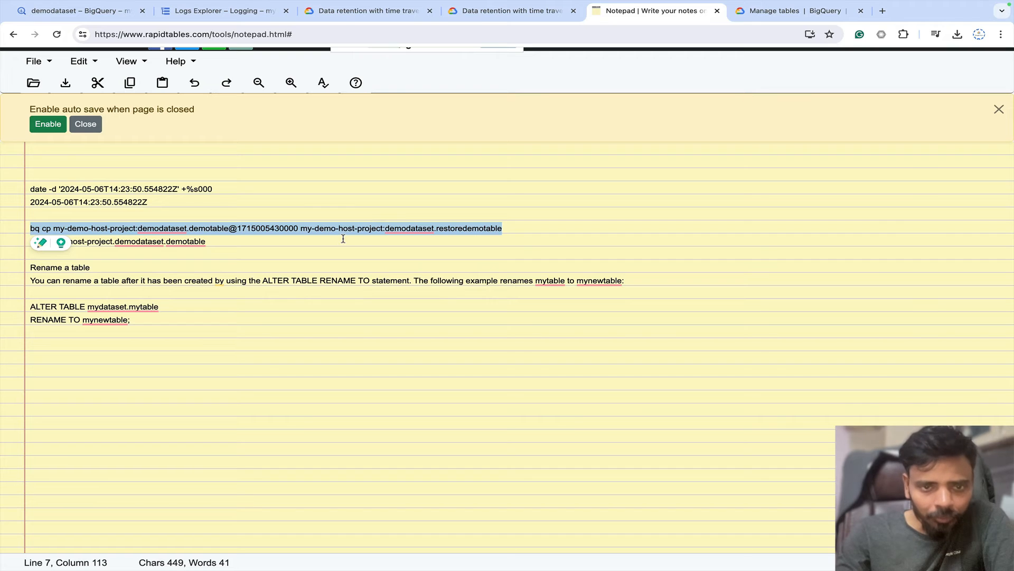
pyautogui.click(365, 11)
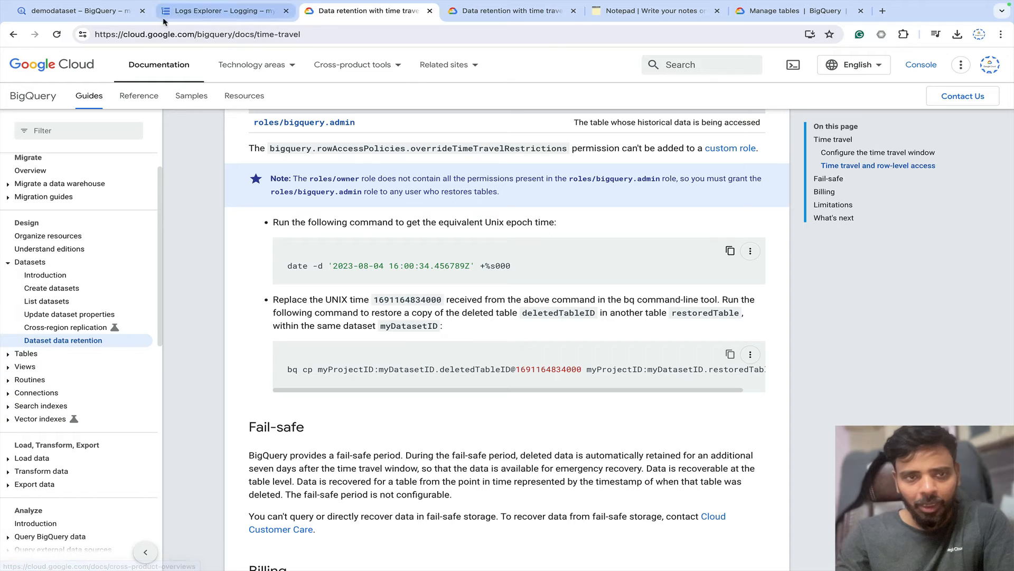
pyautogui.click(94, 13)
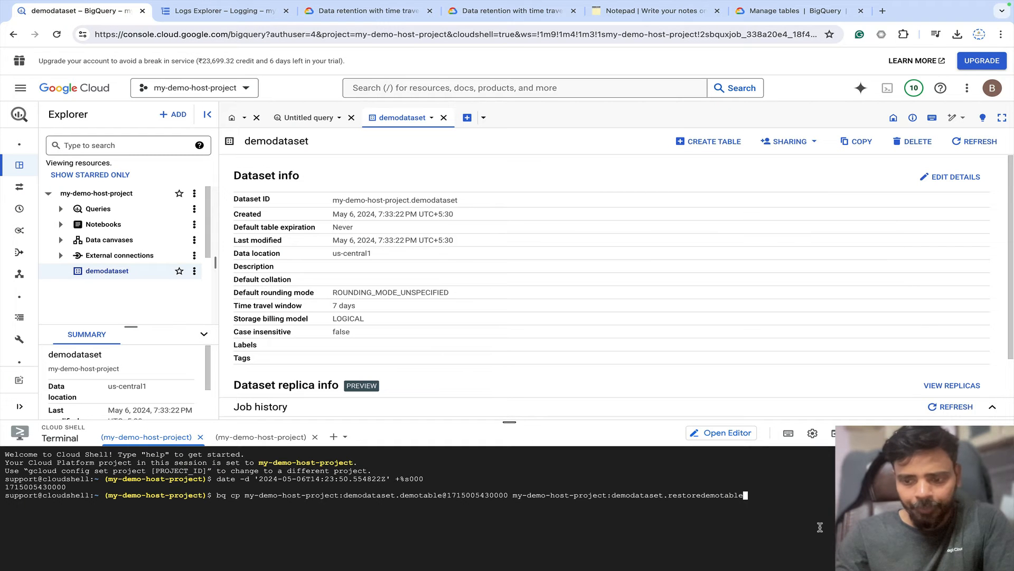
pyautogui.press('Return')
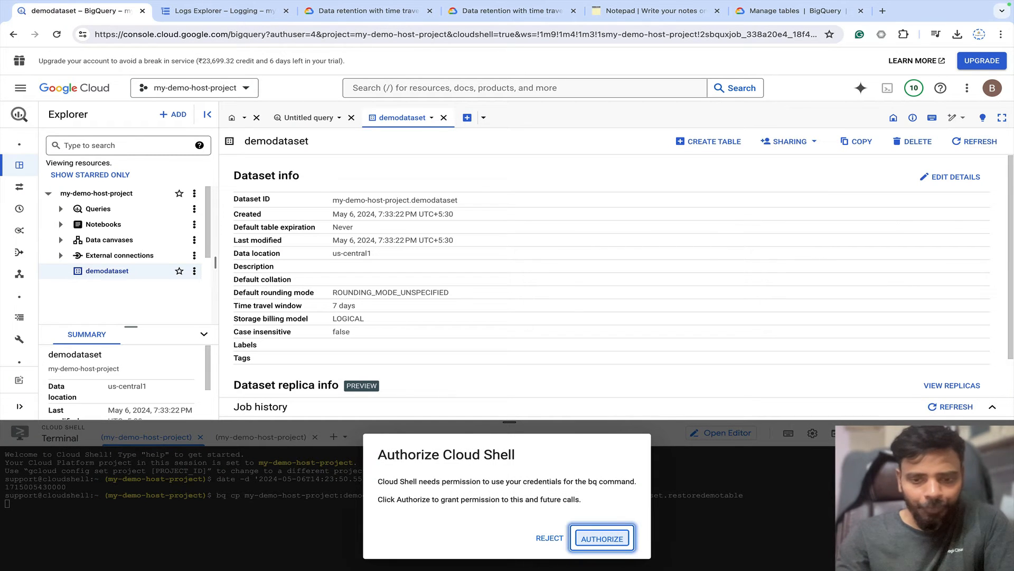
# Authorize Cloud Shell and confirm with the account password at Google sign-in.
pyautogui.click(604, 539)
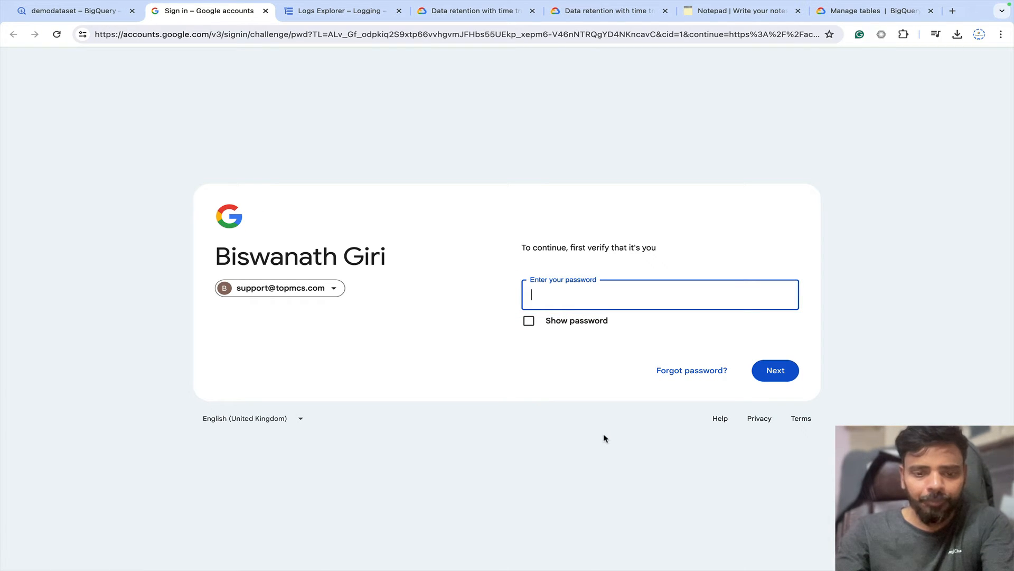
pyautogui.write('•••••••••')
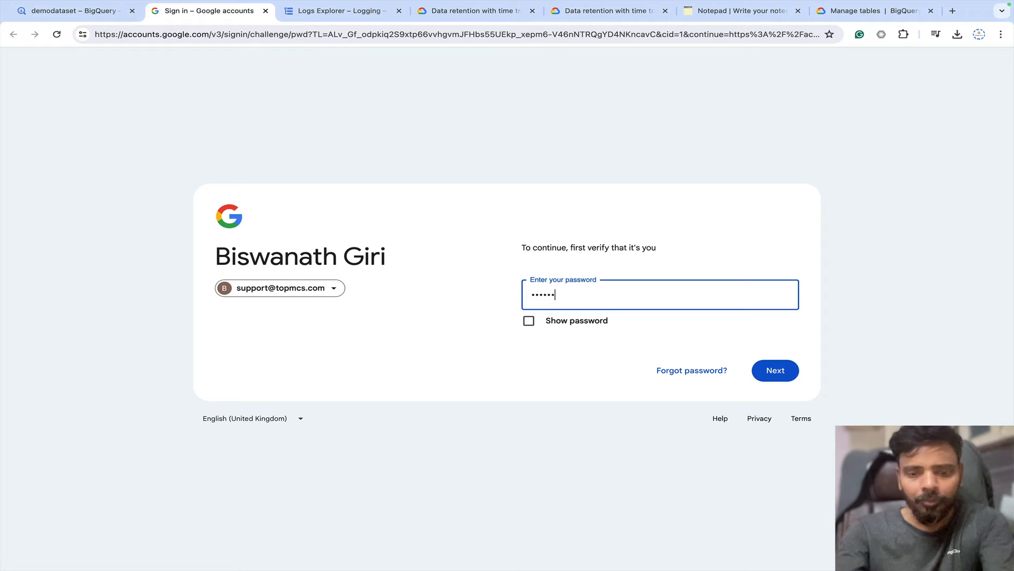
pyautogui.write('••••')
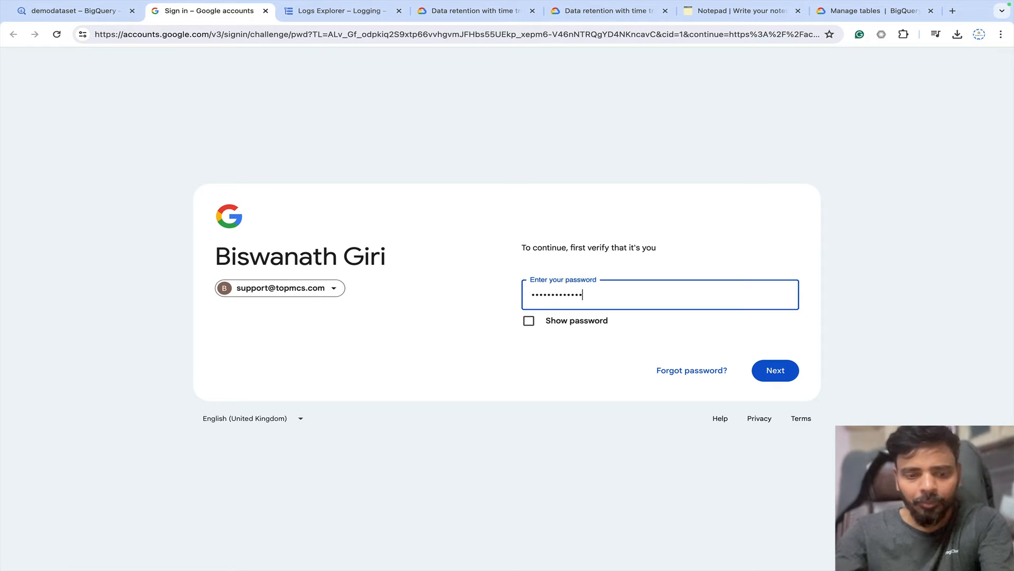
pyautogui.write('•')
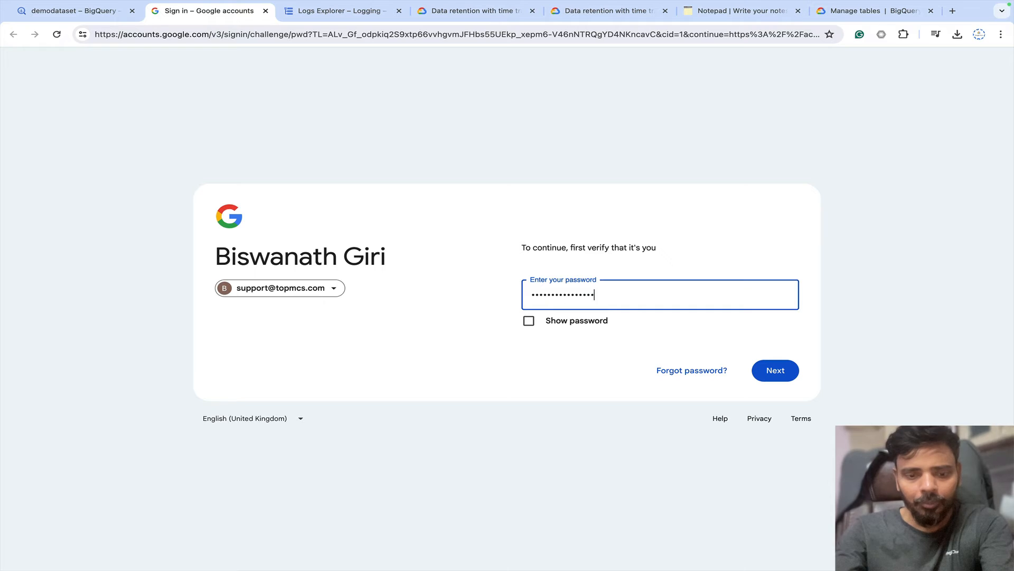
pyautogui.write('••')
pyautogui.press('Return')
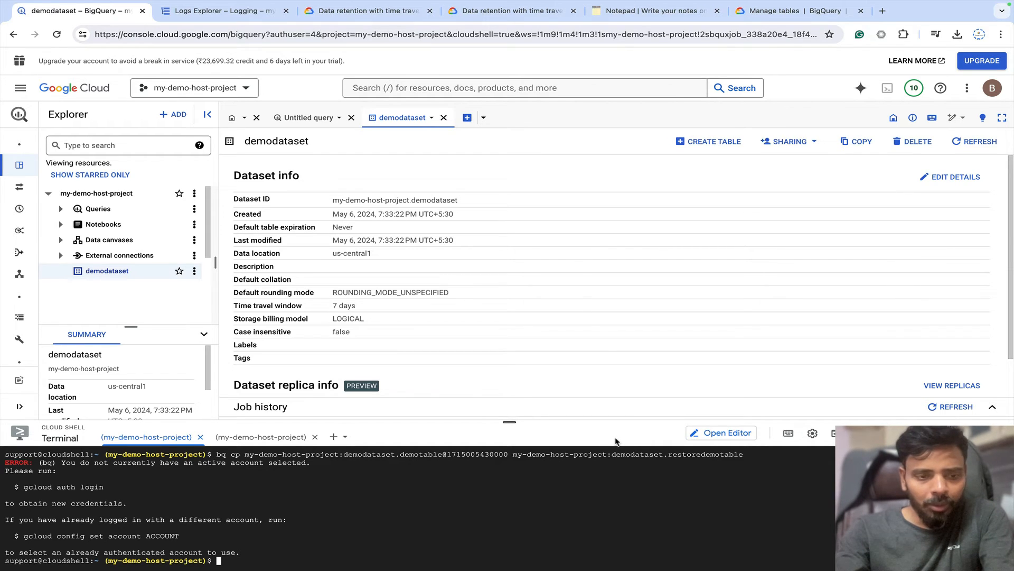
# Run gcloud auth login in Cloud Shell and answer y to proceed.
pyautogui.write('gc')
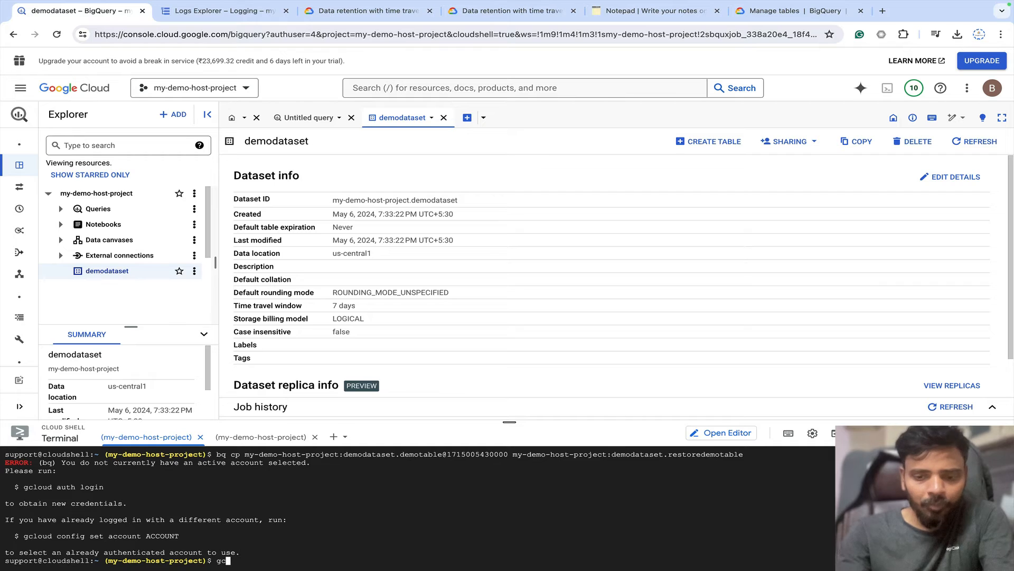
pyautogui.write('loud a')
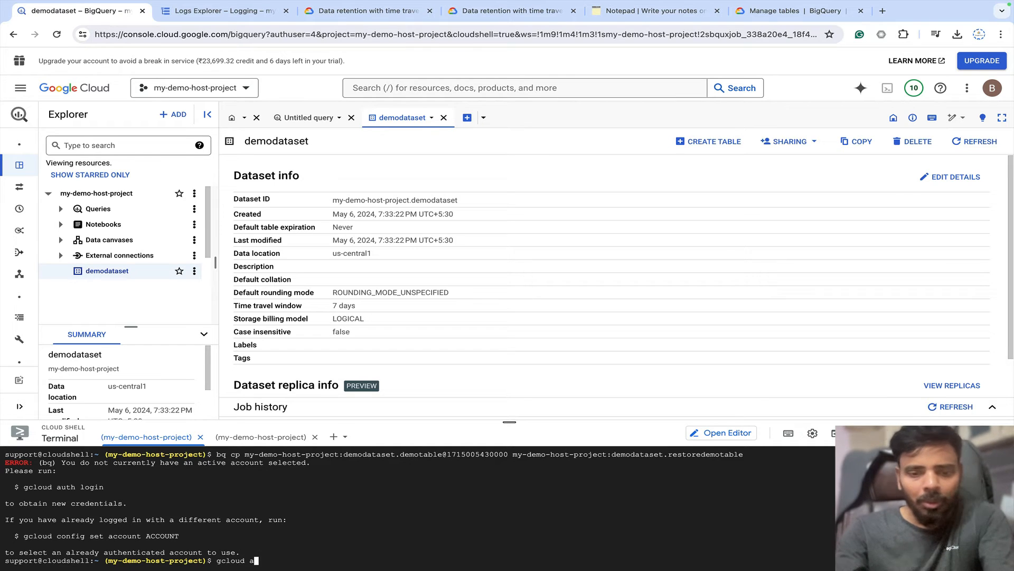
pyautogui.write('uth login')
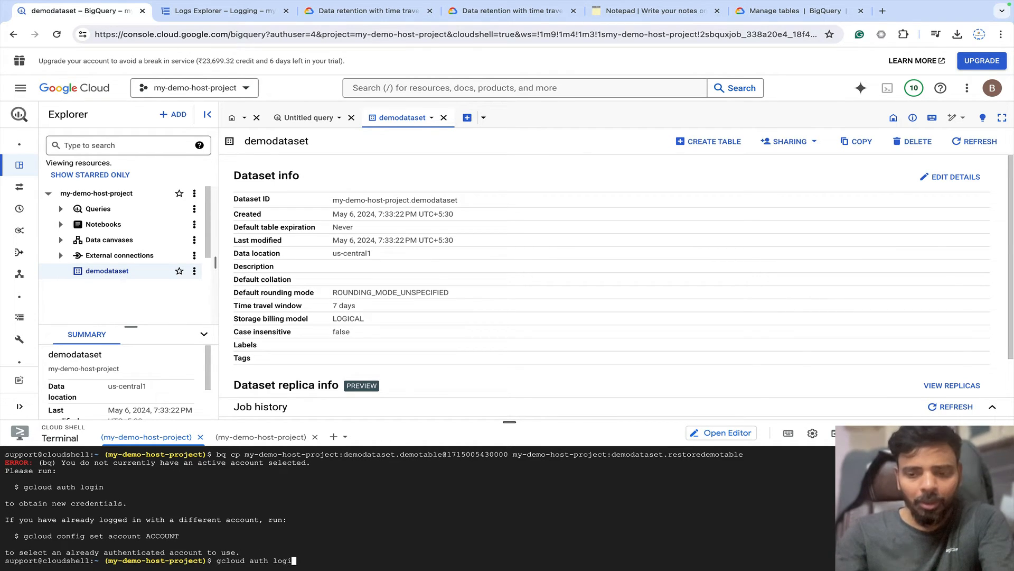
pyautogui.press('Return')
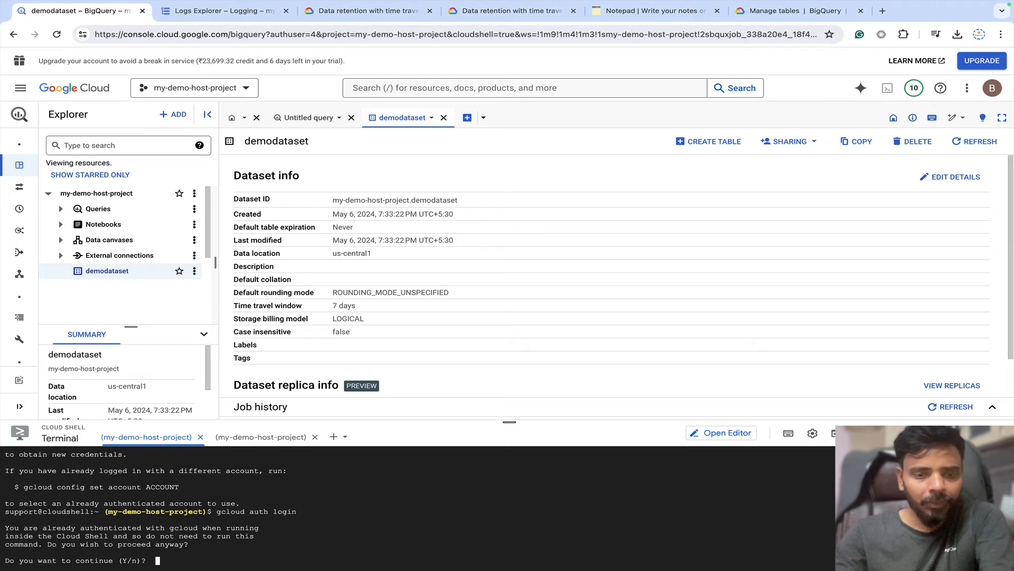
pyautogui.write('y')
pyautogui.press('Return')
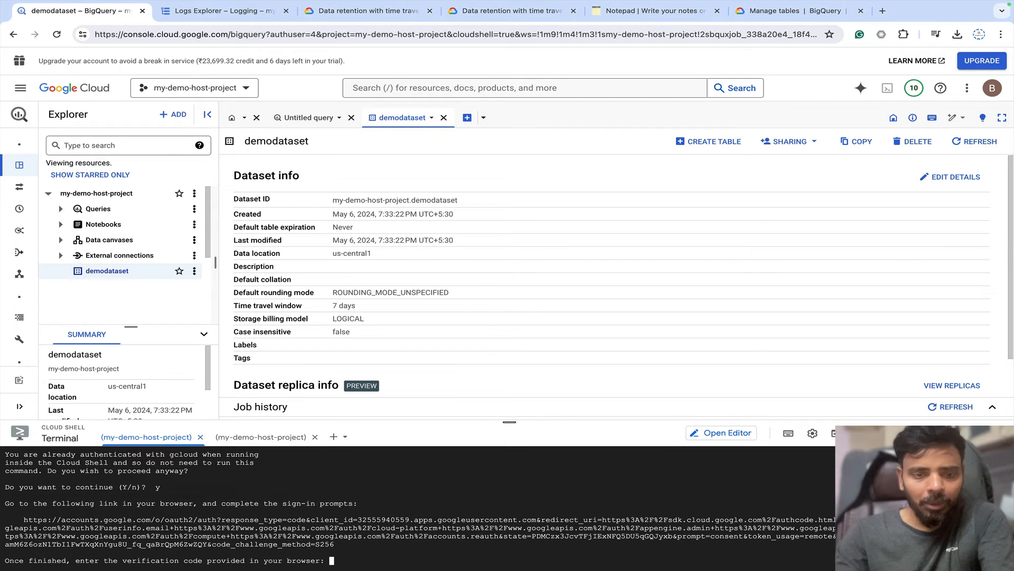
# Sign in with the Google account and allow Google Cloud SDK access.
pyautogui.click(417, 530)
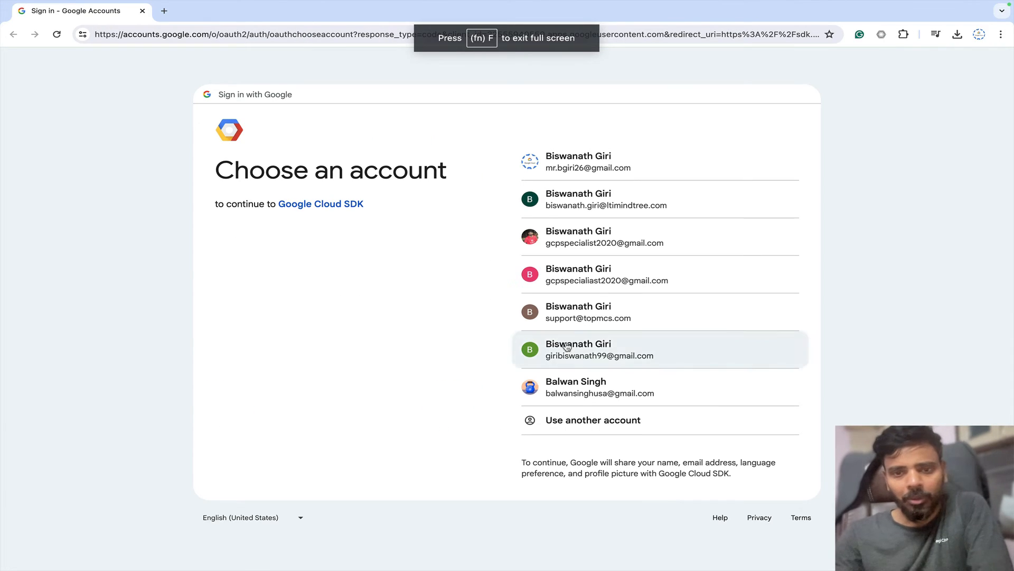
pyautogui.click(598, 317)
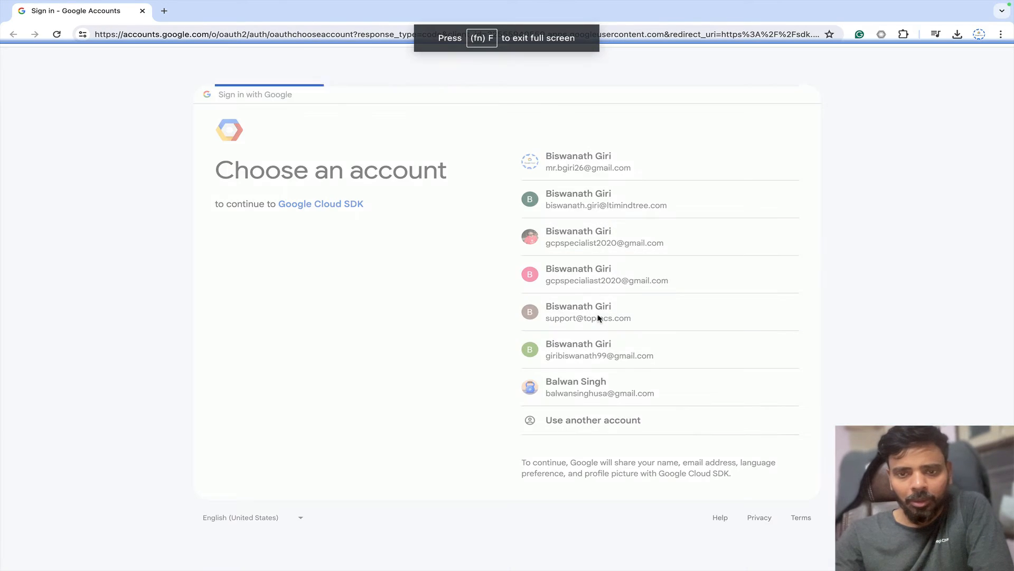
pyautogui.click(636, 372)
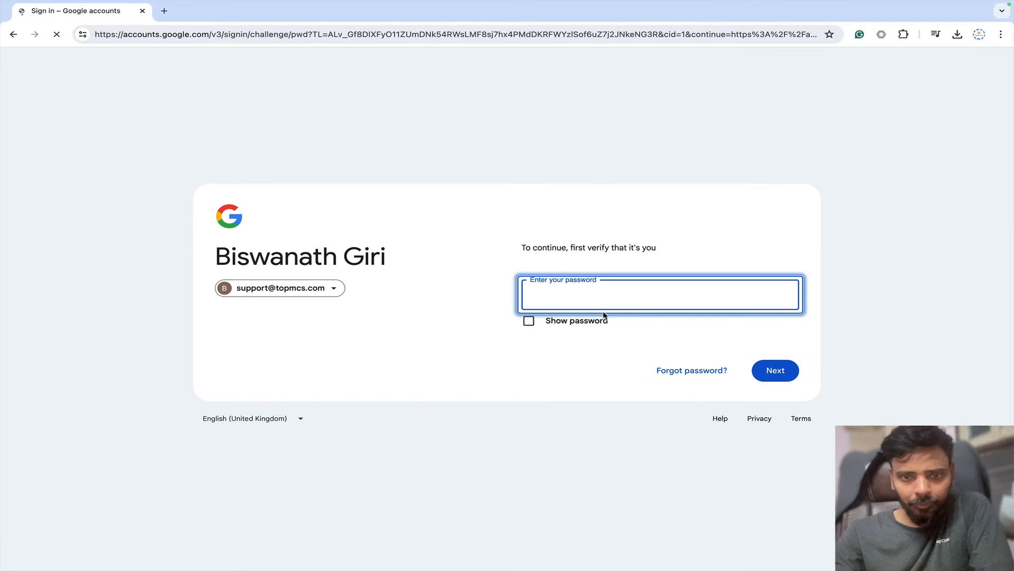
pyautogui.write('•')
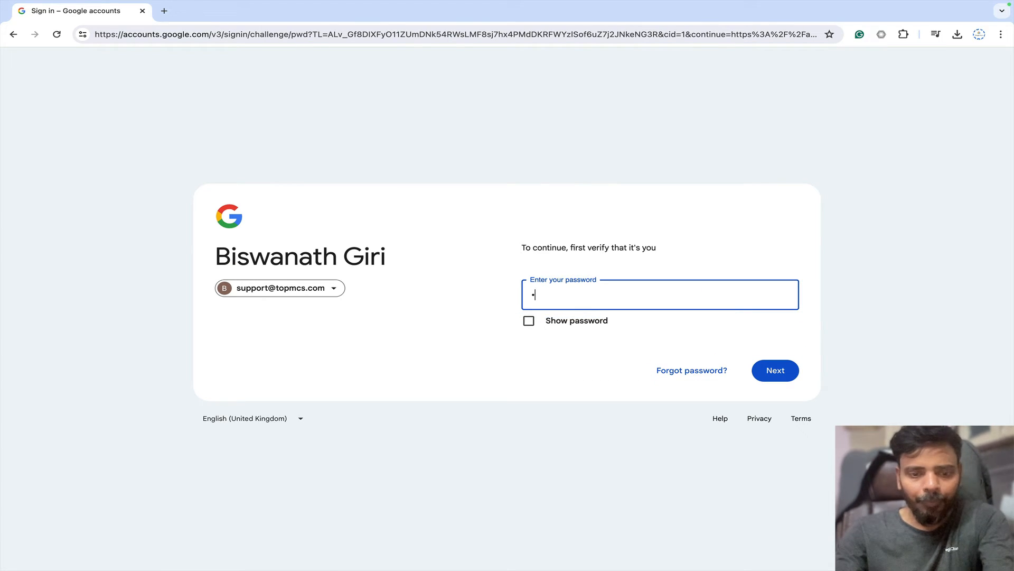
pyautogui.write('•••••')
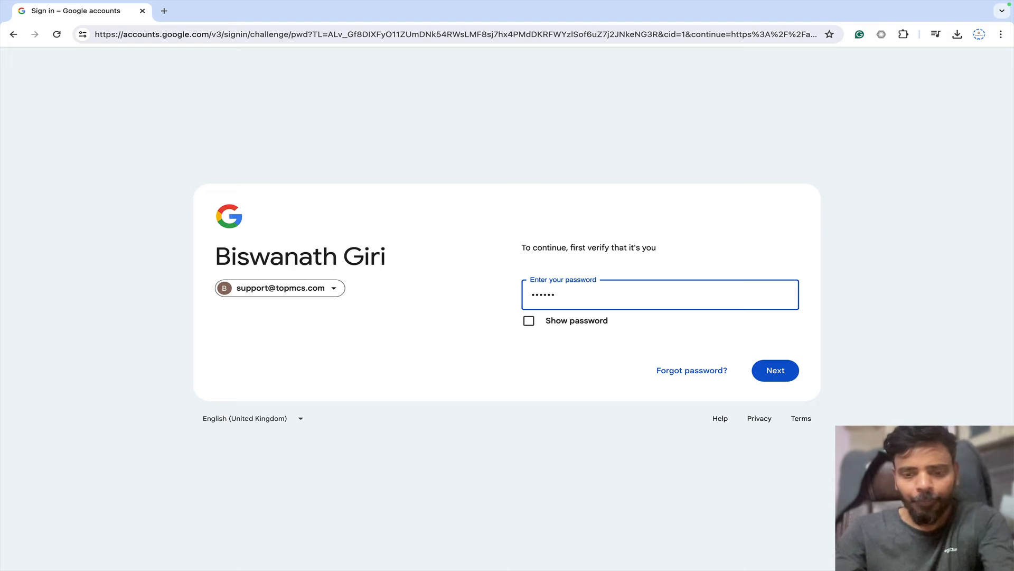
pyautogui.write('•••••••')
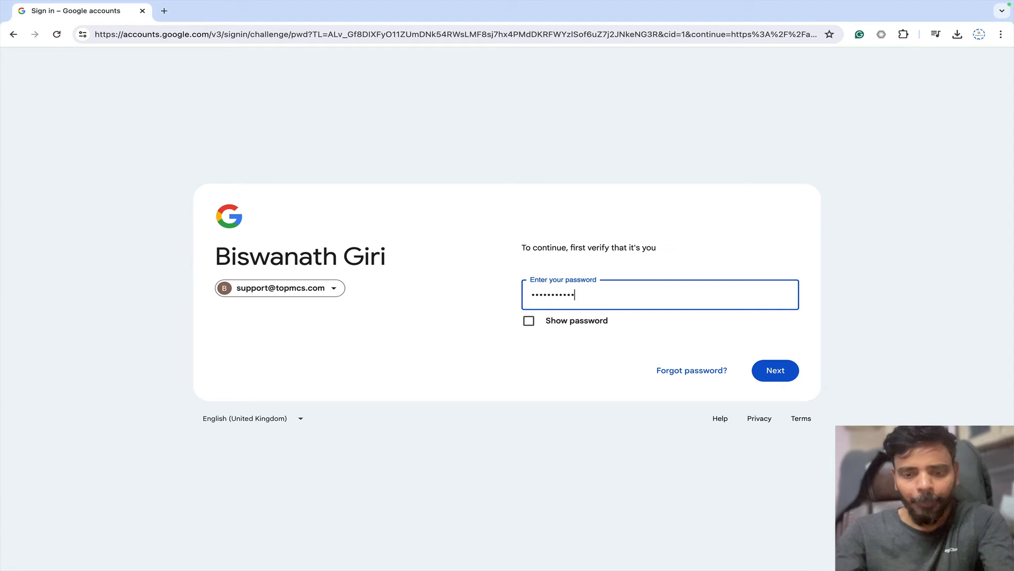
pyautogui.write('••••')
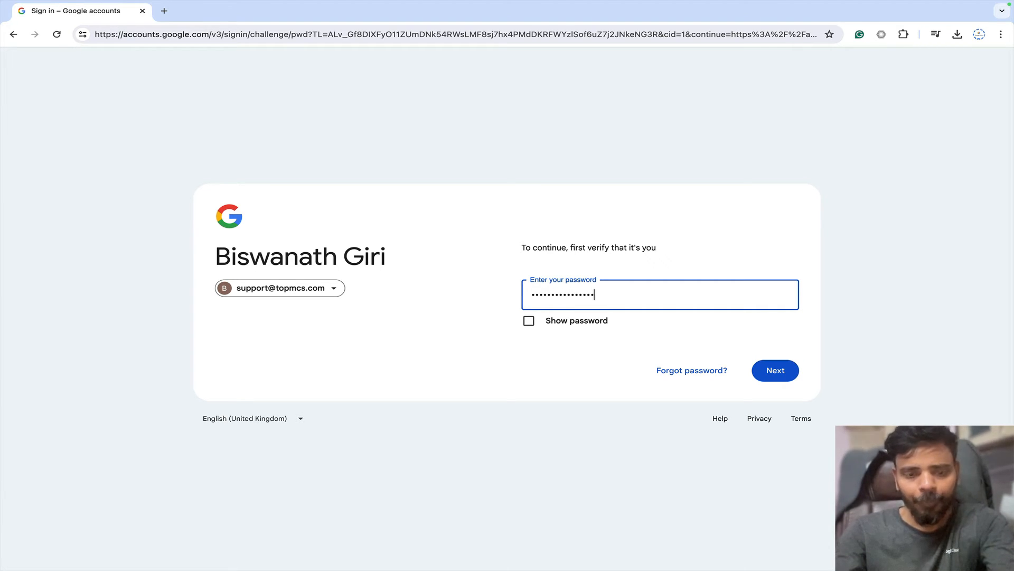
pyautogui.press('Return')
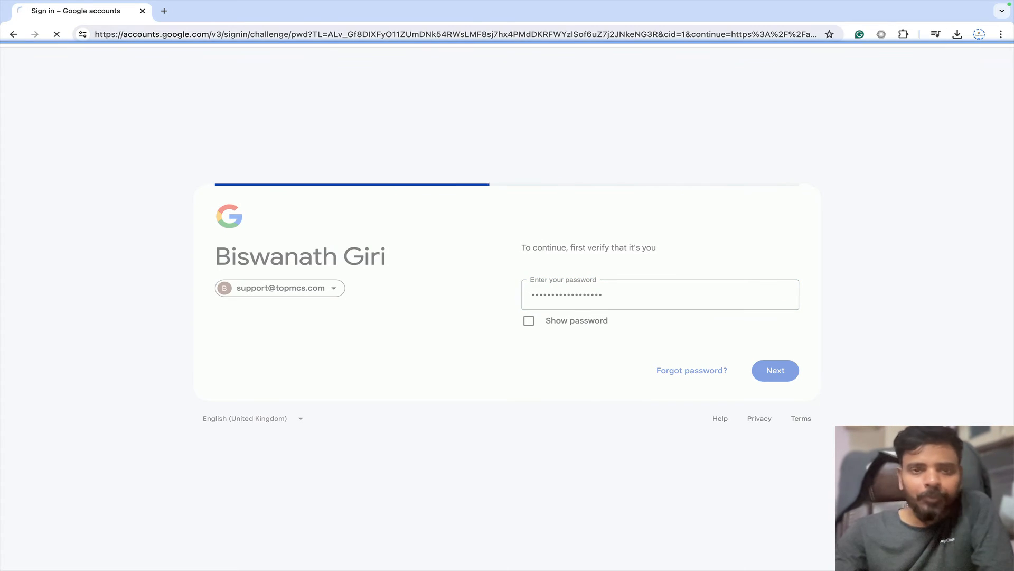
pyautogui.click(673, 447)
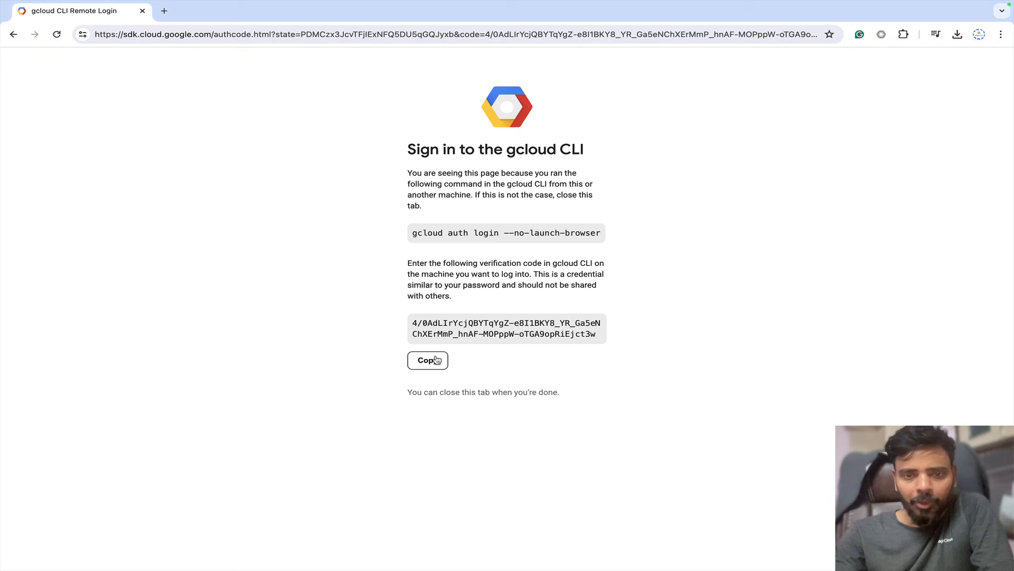
# Submit the verification code in Cloud Shell, then rerun the bq cp restore command.
pyautogui.click(433, 361)
pyautogui.hotkey('ctrl', 'Left')
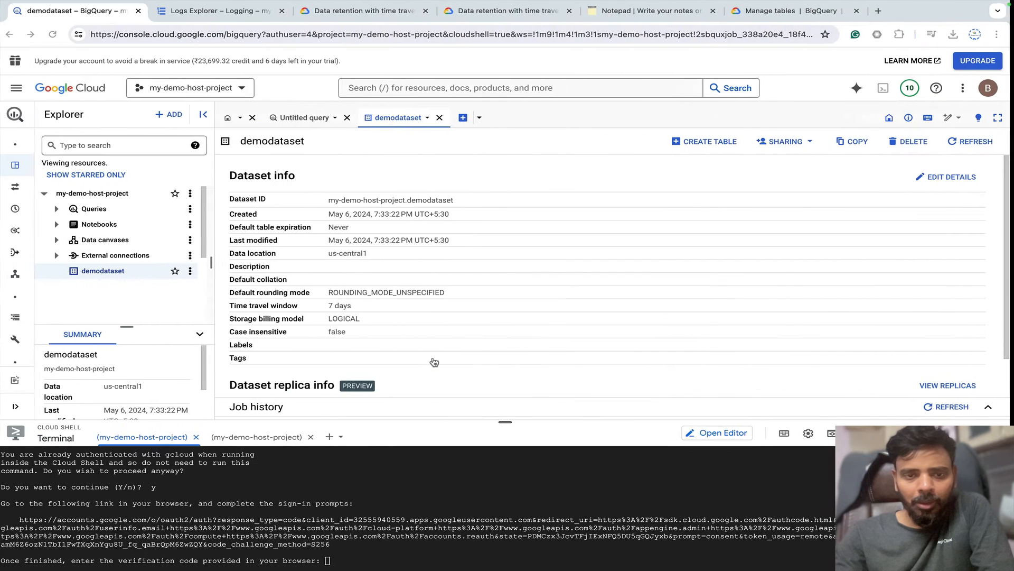
pyautogui.click(414, 560)
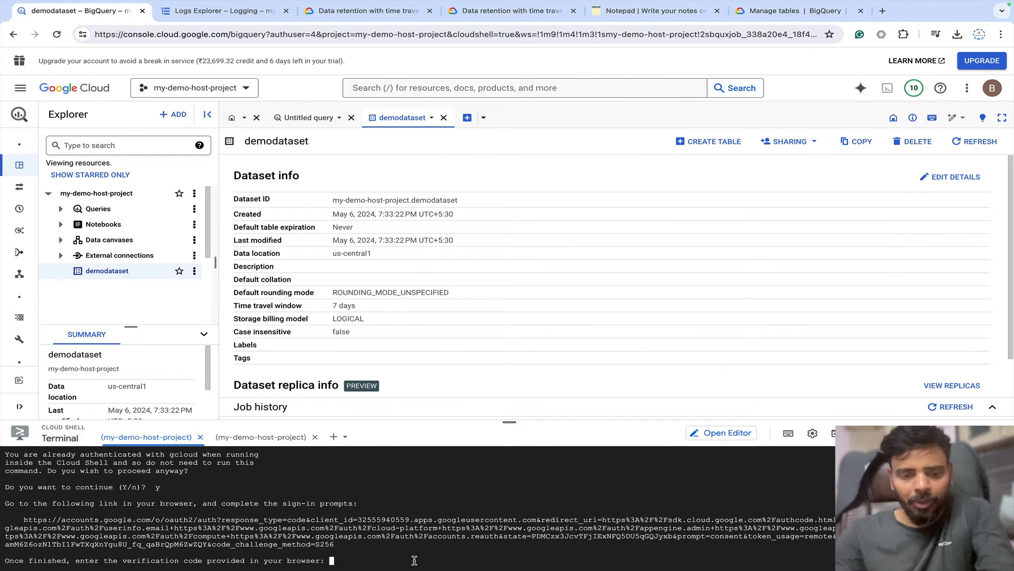
pyautogui.hotkey('ctrl', 'v')
pyautogui.press('Return')
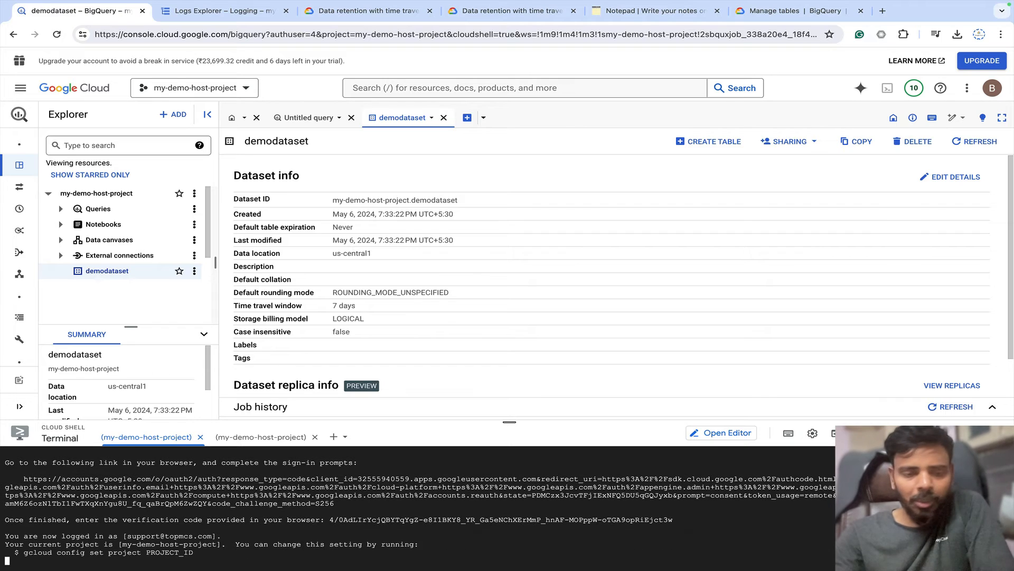
pyautogui.hotkey('ctrl', 'v')
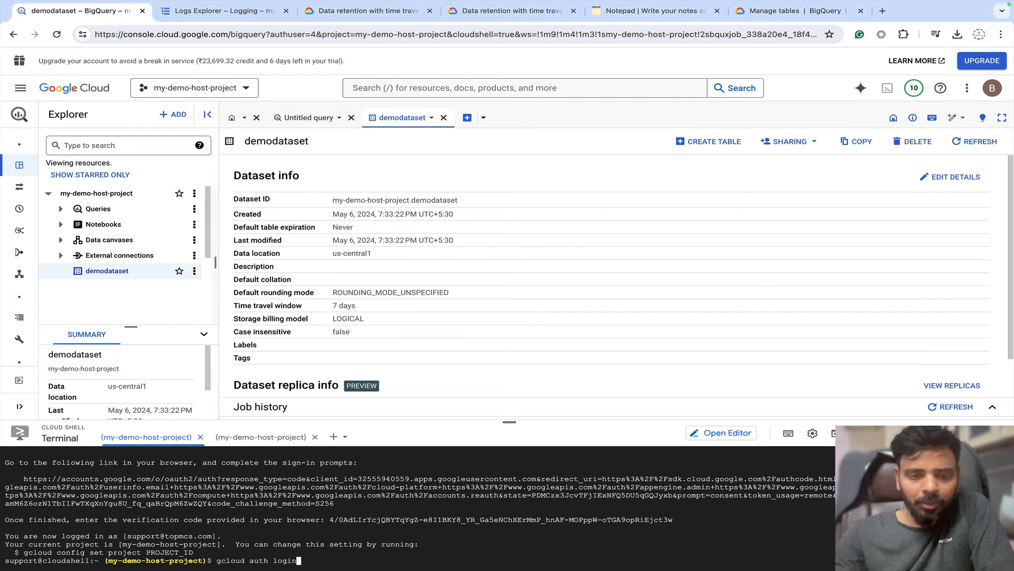
pyautogui.press('Return')
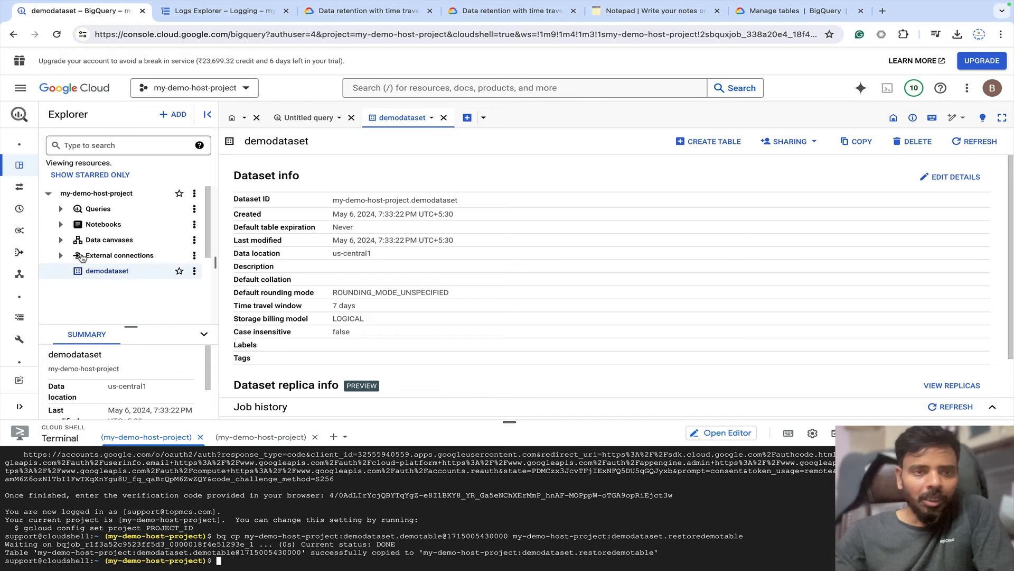
# Reload the console and open restoredemotable under my-demo-host-project > demodataset.
pyautogui.click(56, 34)
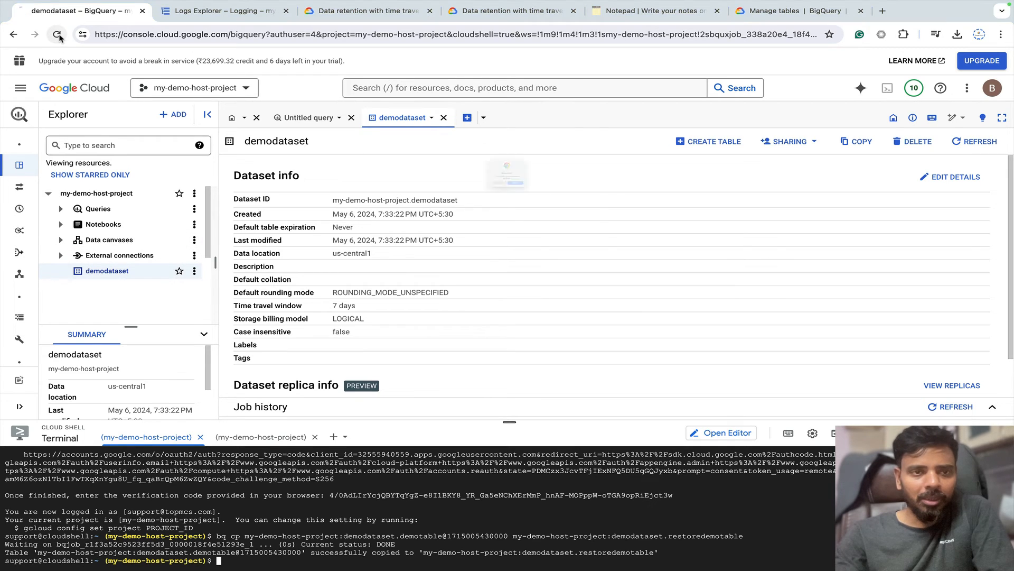
pyautogui.click(549, 216)
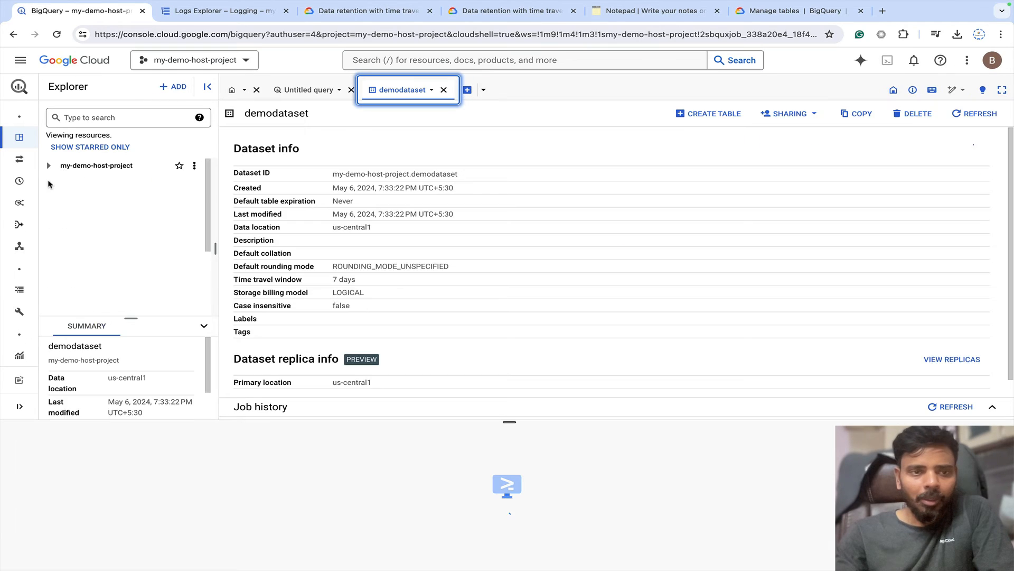
pyautogui.click(49, 166)
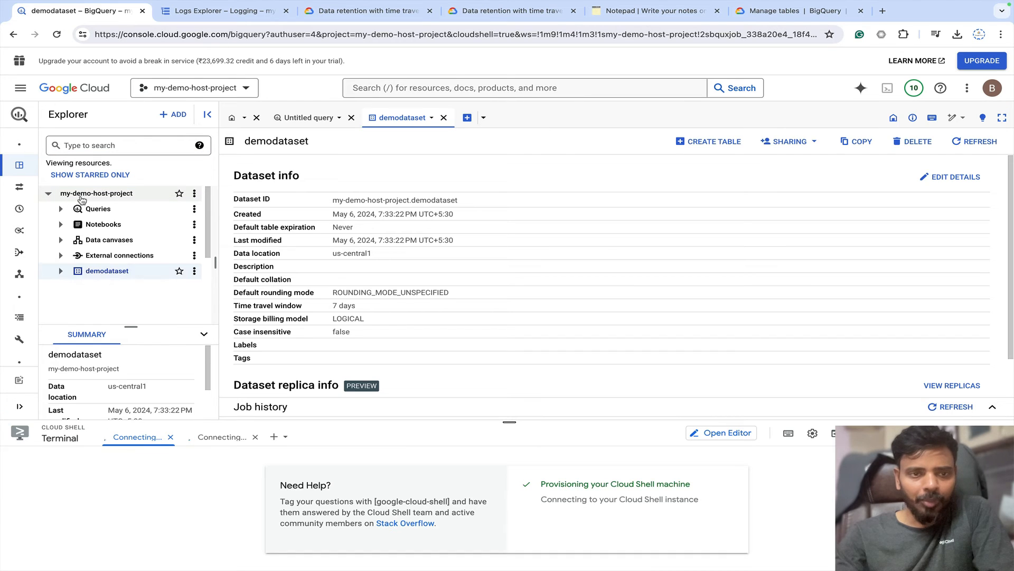
pyautogui.click(67, 272)
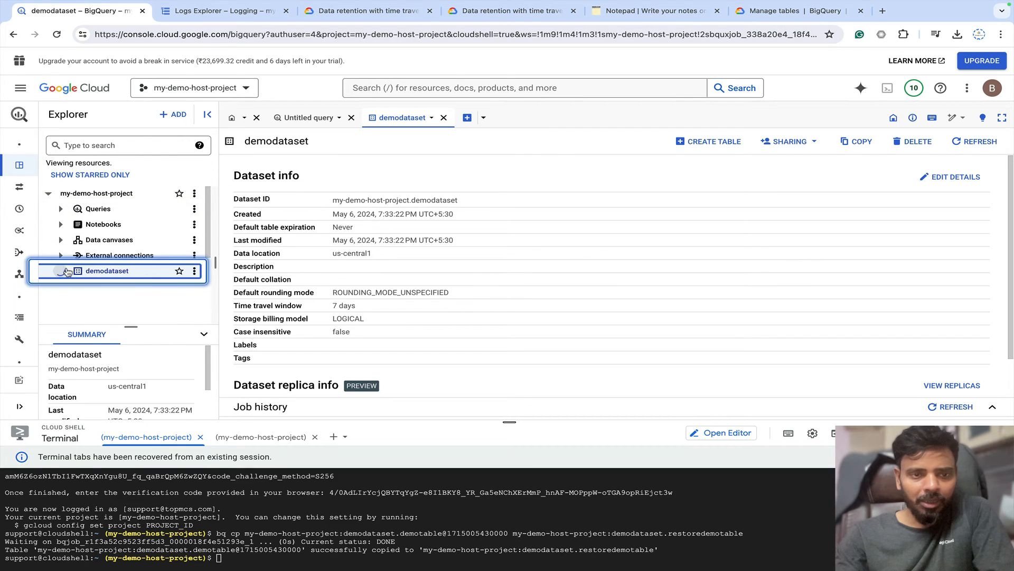
pyautogui.click(120, 290)
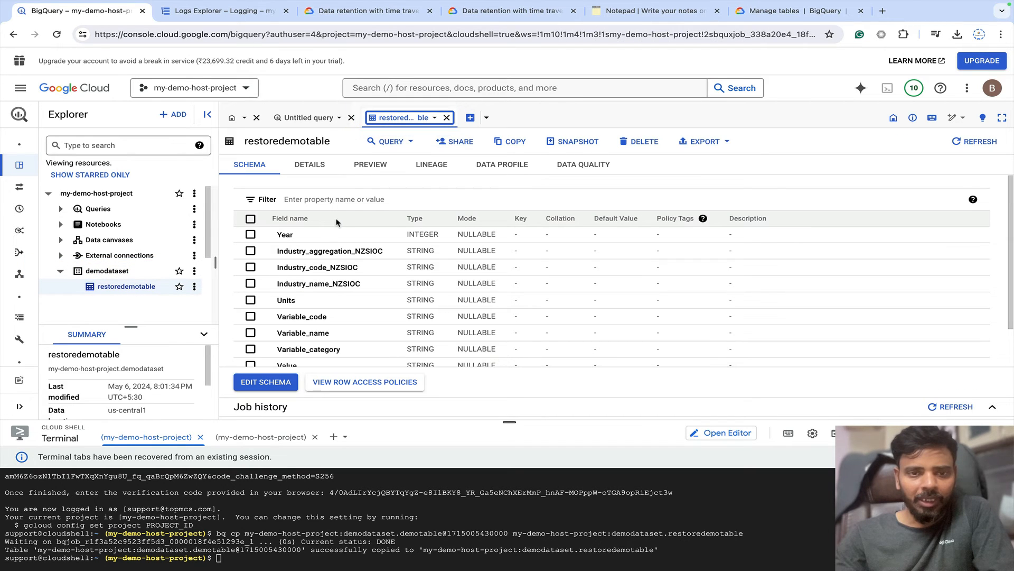
# Check restoredemotable's preview and details (41,715 rows, 6.66 MB), then open the QUERY dropdown.
pyautogui.click(362, 167)
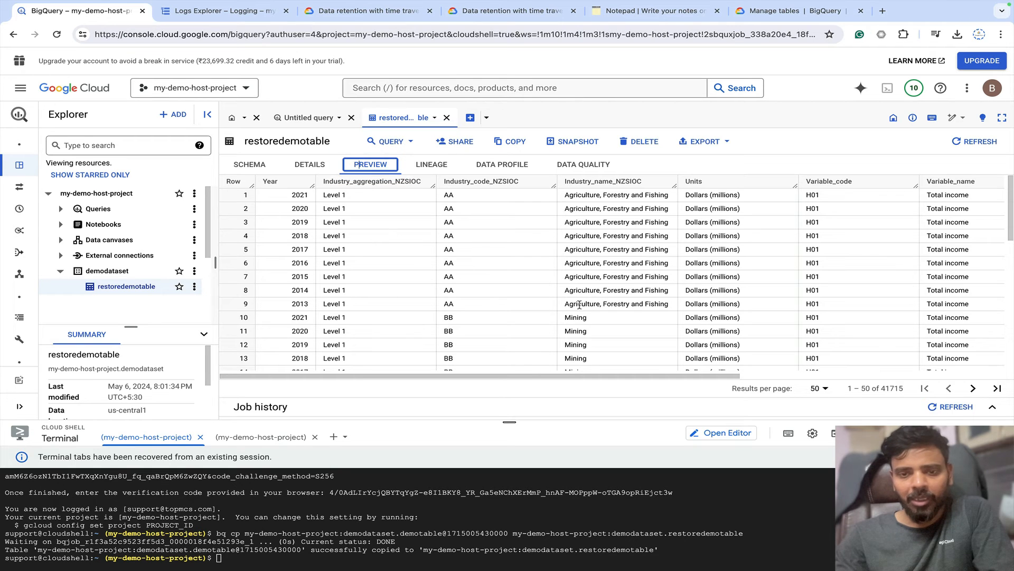
pyautogui.moveTo(511, 375); pyautogui.dragTo(474, 347)
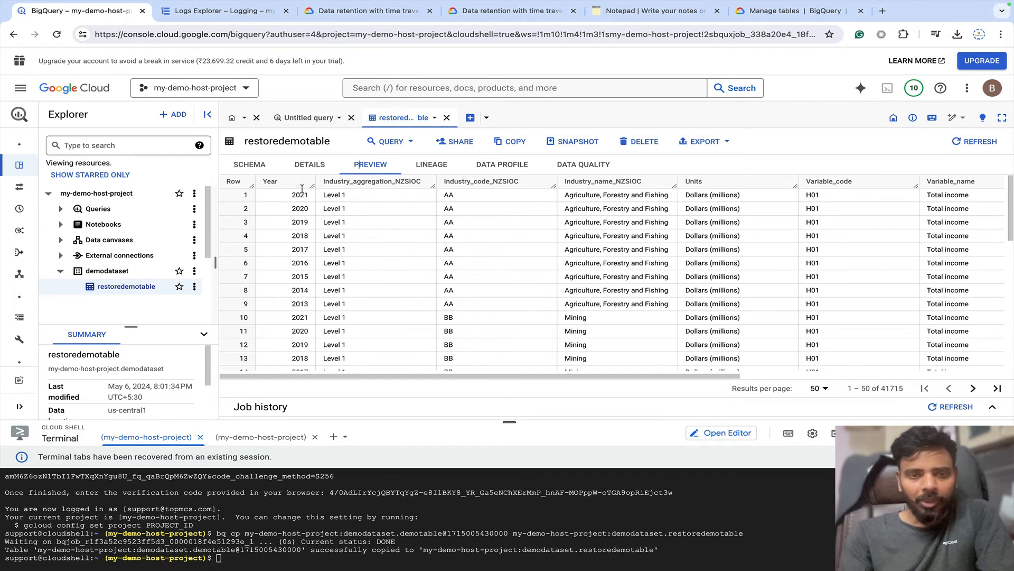
pyautogui.click(310, 166)
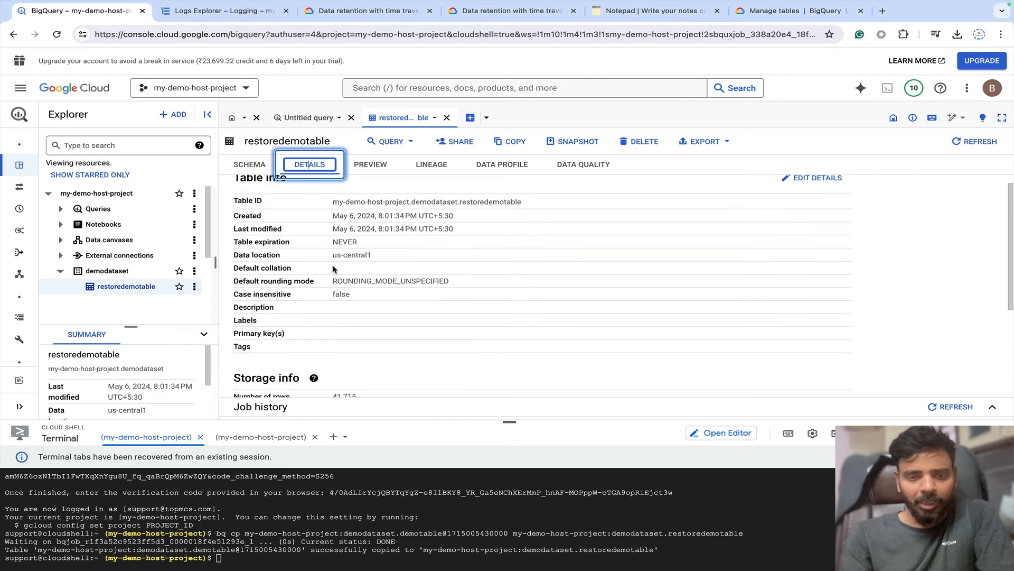
pyautogui.scroll(-2, 333, 269)
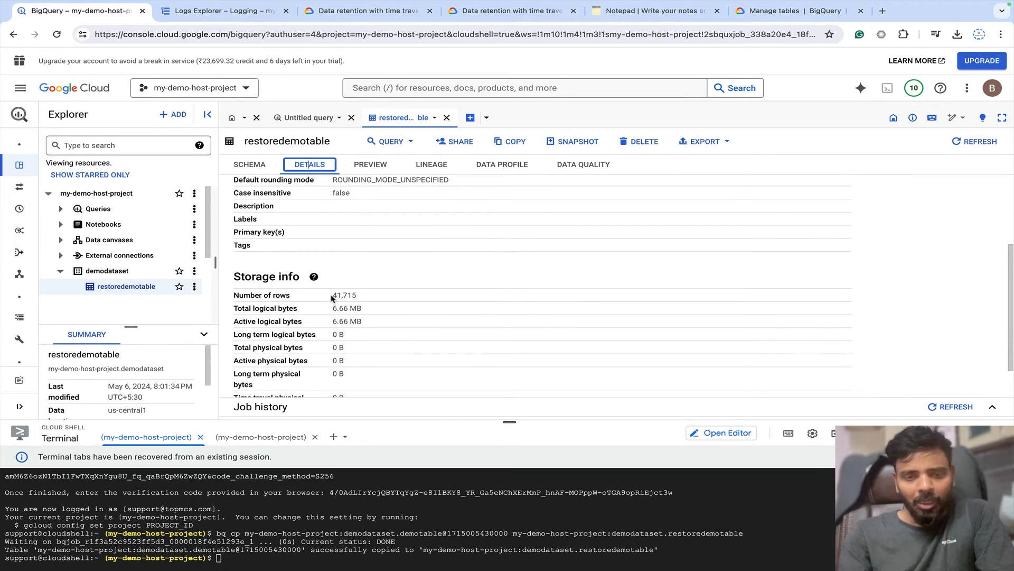
pyautogui.moveTo(331, 296); pyautogui.dragTo(366, 298)
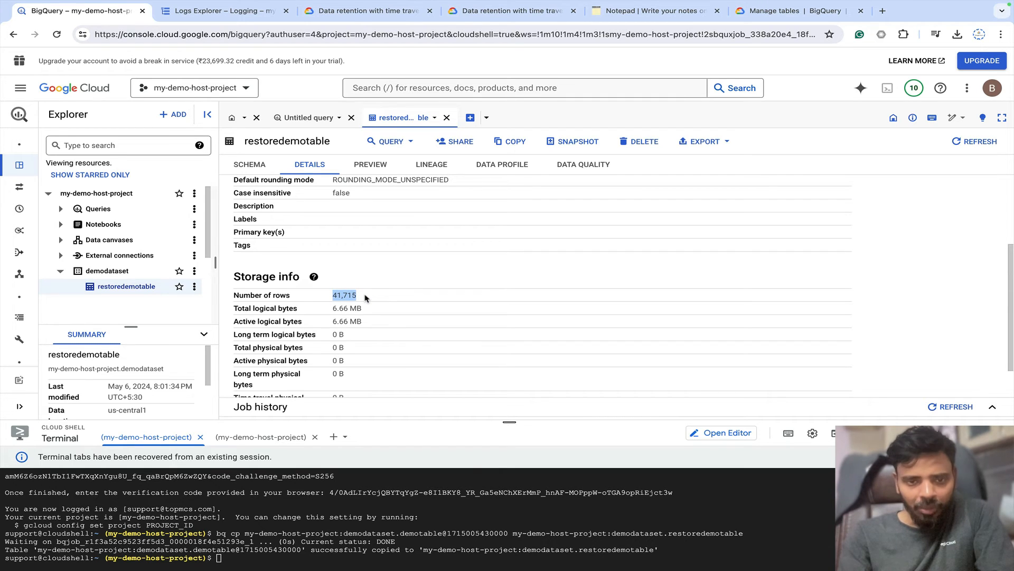
pyautogui.moveTo(369, 320); pyautogui.dragTo(325, 312)
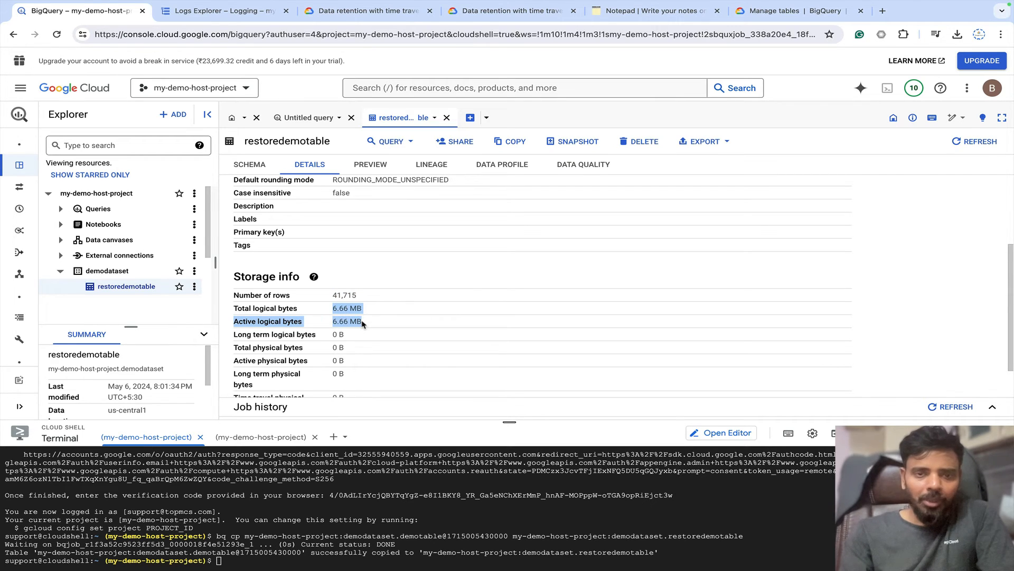
pyautogui.scroll(3, 361, 321)
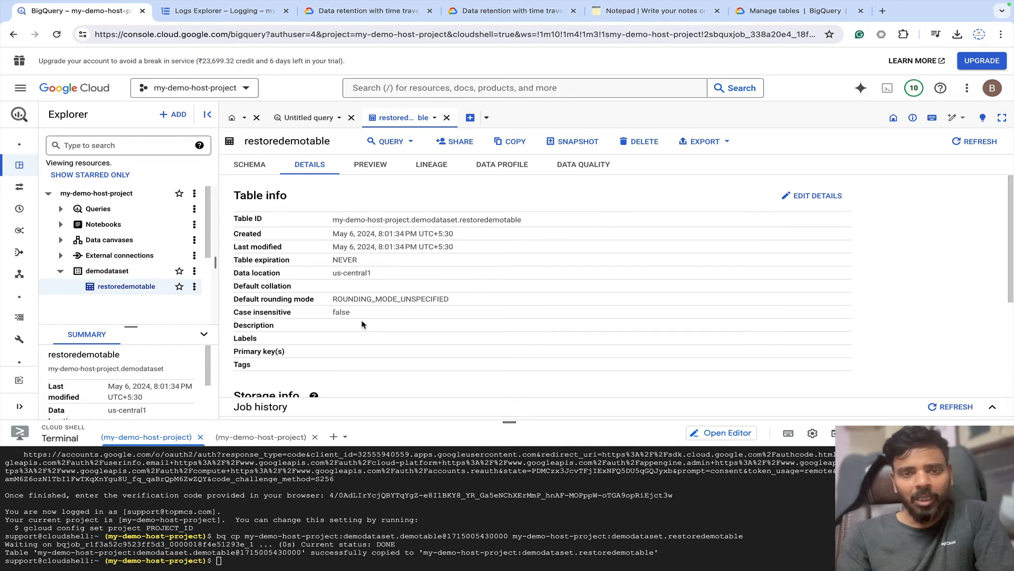
pyautogui.click(385, 141)
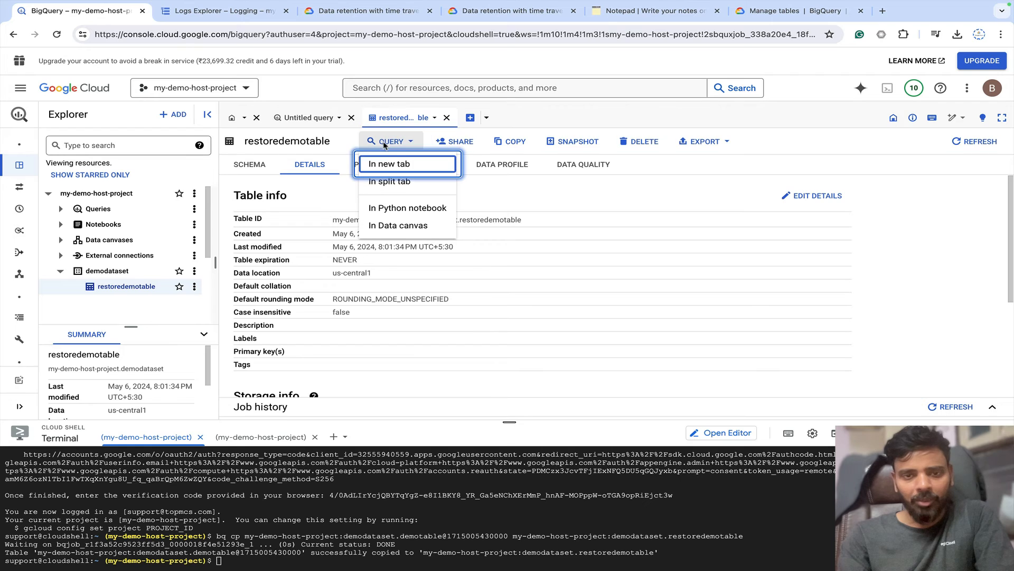
# Open a new query tab and paste the ALTER TABLE rename example from the notes.
pyautogui.click(392, 165)
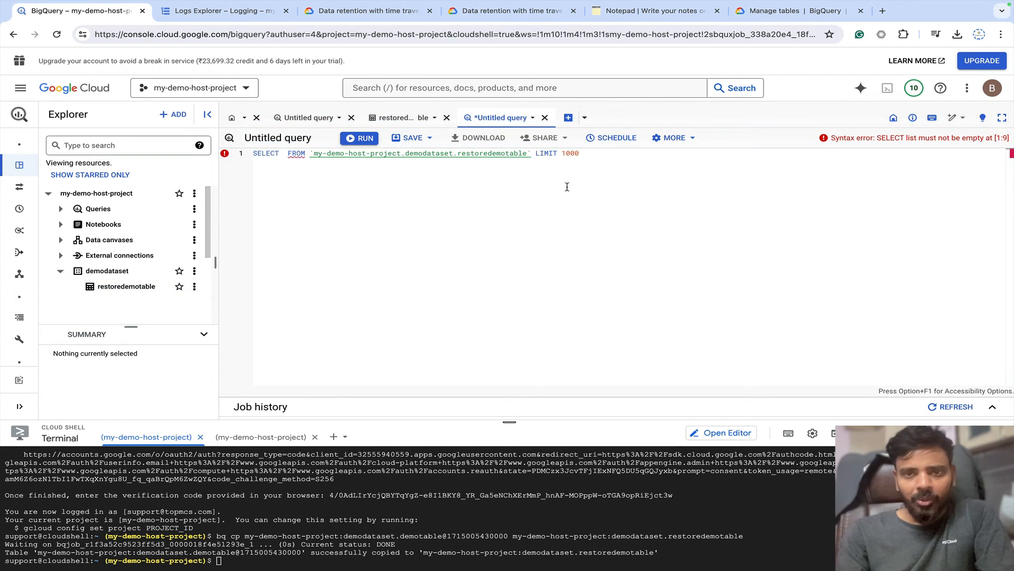
pyautogui.click(632, 12)
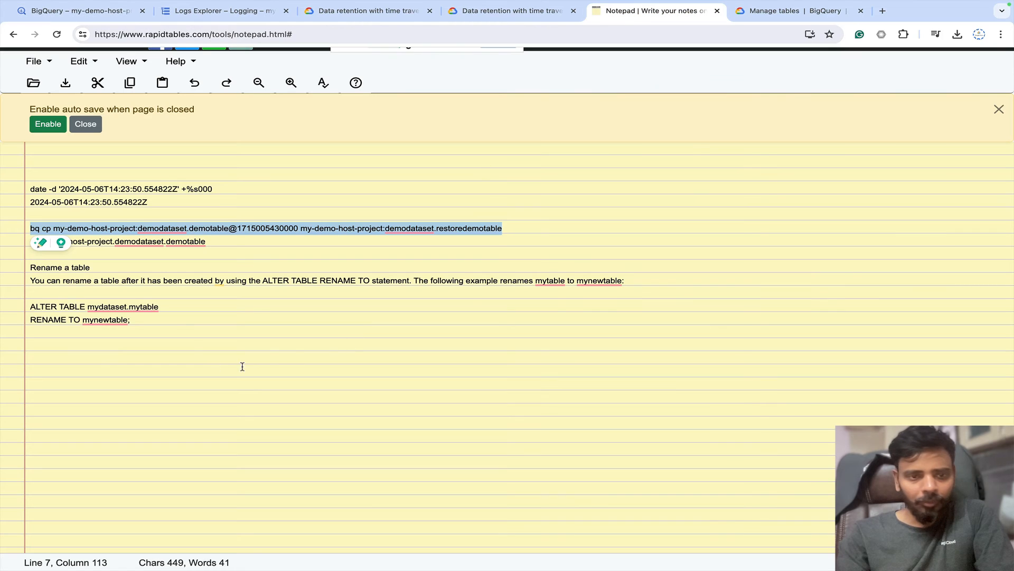
pyautogui.click(147, 328)
pyautogui.moveTo(146, 324); pyautogui.dragTo(28, 308)
pyautogui.press('super+c')
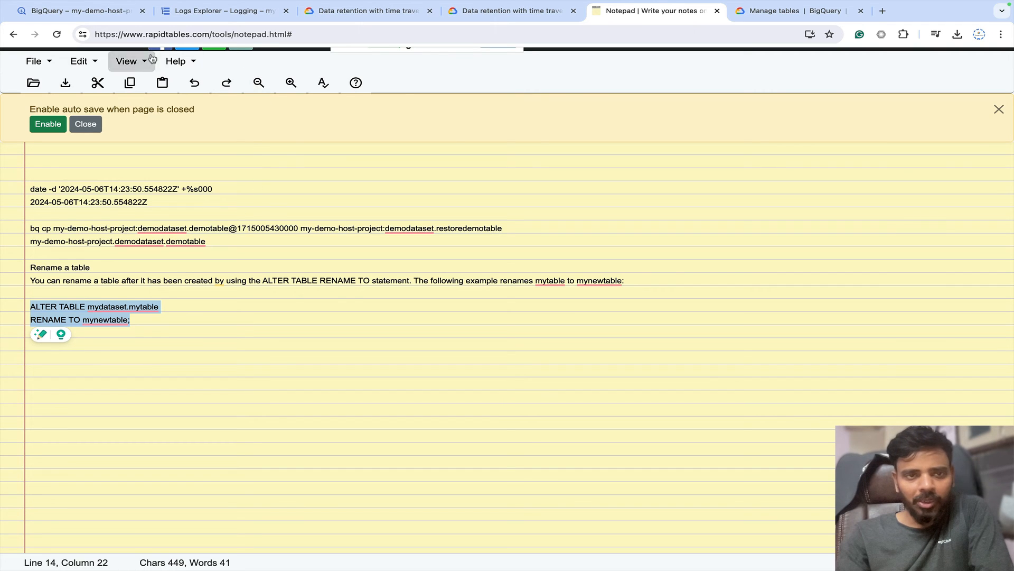
pyautogui.click(79, 11)
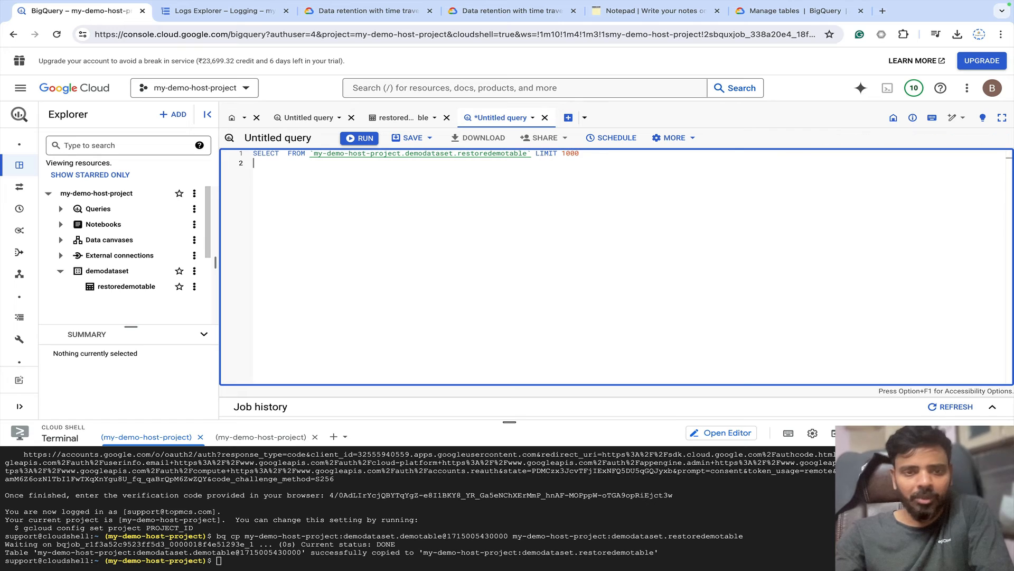
pyautogui.press('Return')
pyautogui.press('Return')
pyautogui.press('super+v')
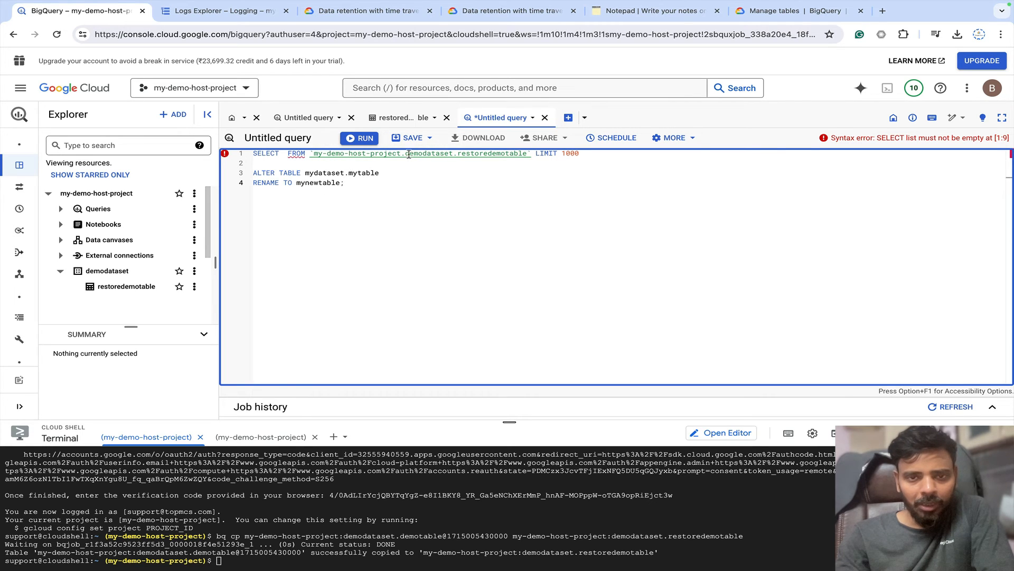
# Set the statement to rename demodataset.restoredemotable to demotable.
pyautogui.moveTo(406, 154); pyautogui.dragTo(428, 154)
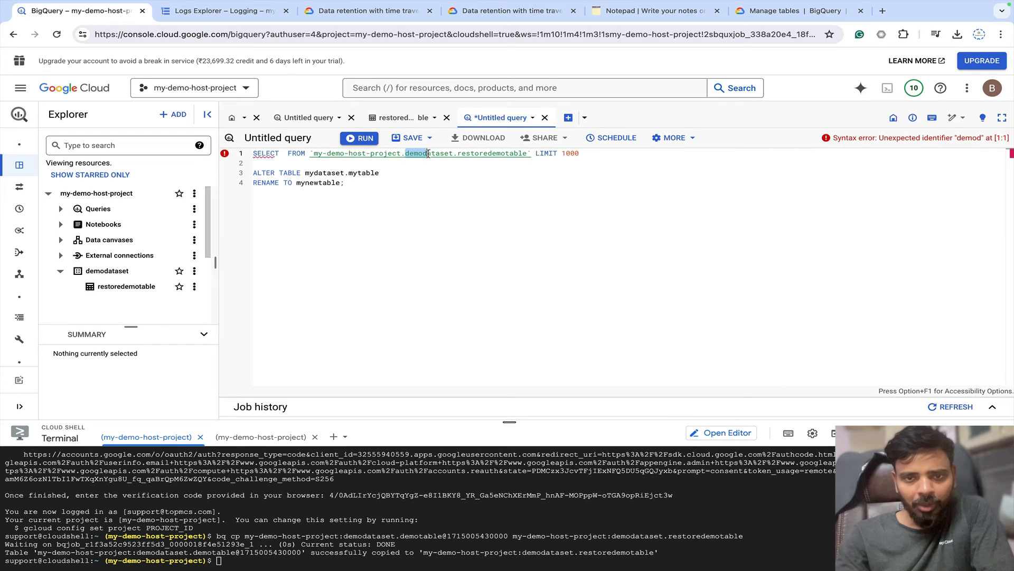
pyautogui.moveTo(428, 154); pyautogui.dragTo(525, 154)
pyautogui.press('super+c')
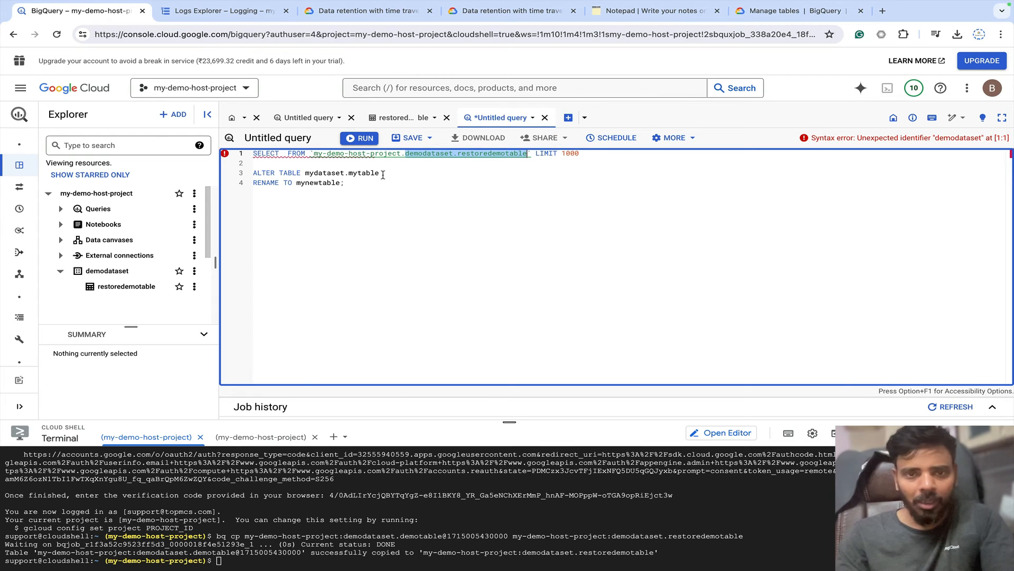
pyautogui.moveTo(380, 174); pyautogui.dragTo(305, 173)
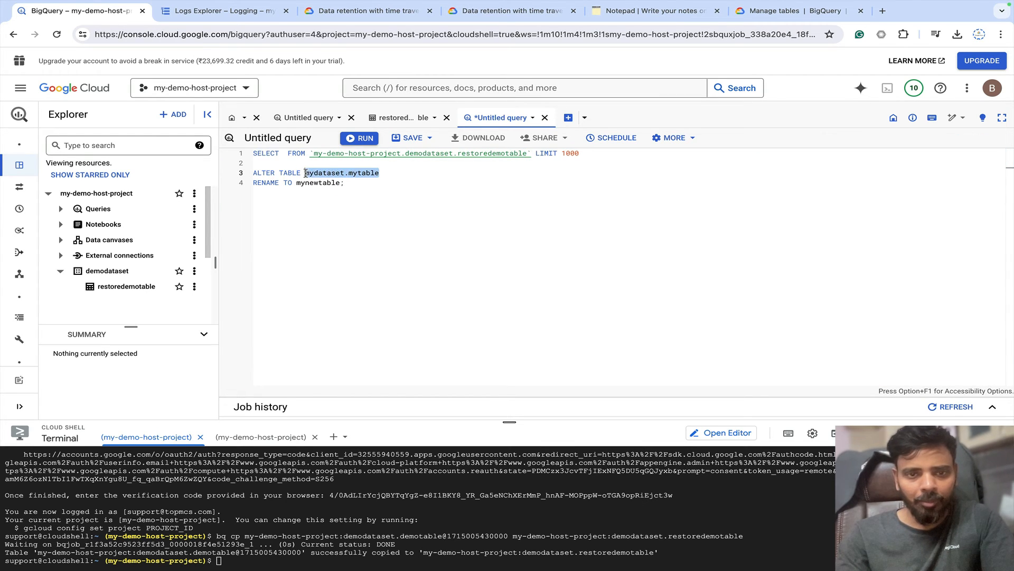
pyautogui.press('super+v')
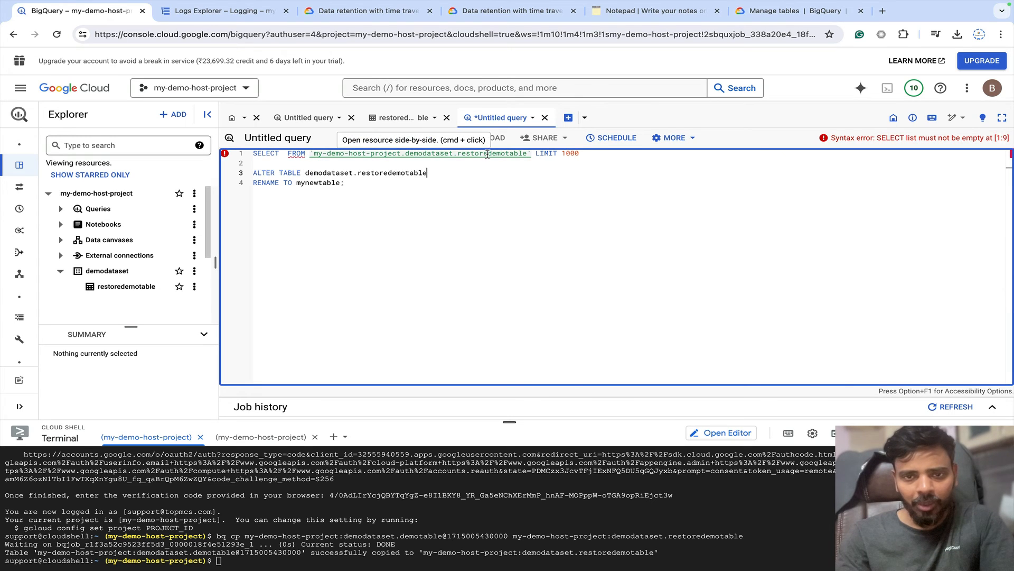
pyautogui.moveTo(488, 155); pyautogui.dragTo(529, 154)
pyautogui.hotkey('ctrl', 'c')
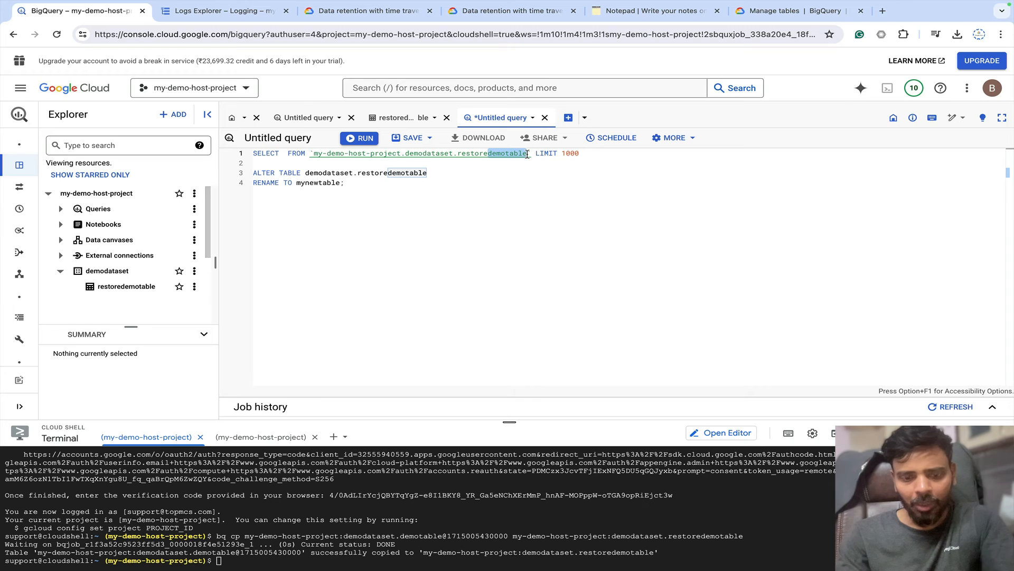
pyautogui.doubleClick(341, 184)
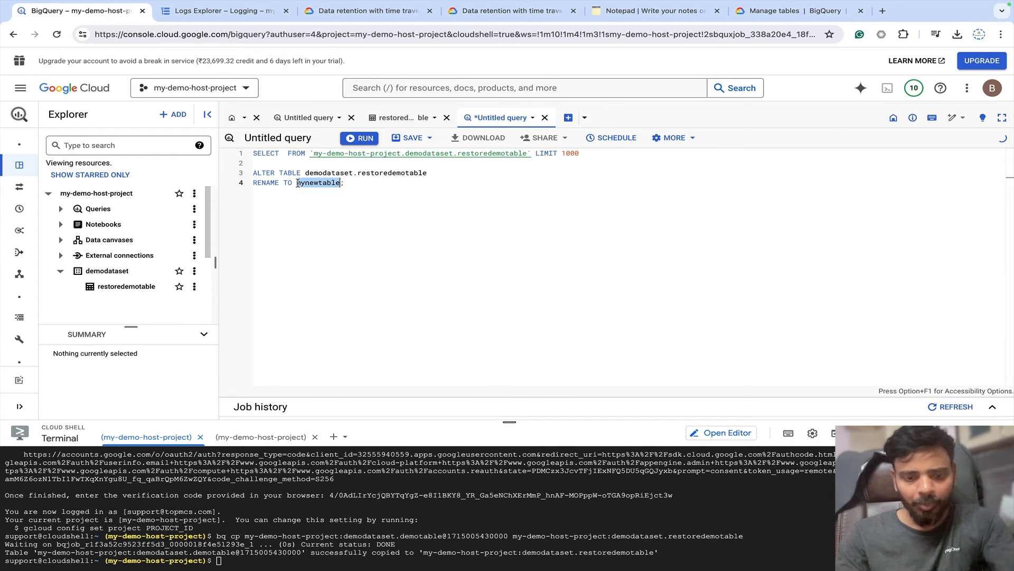
pyautogui.hotkey('ctrl', 'v')
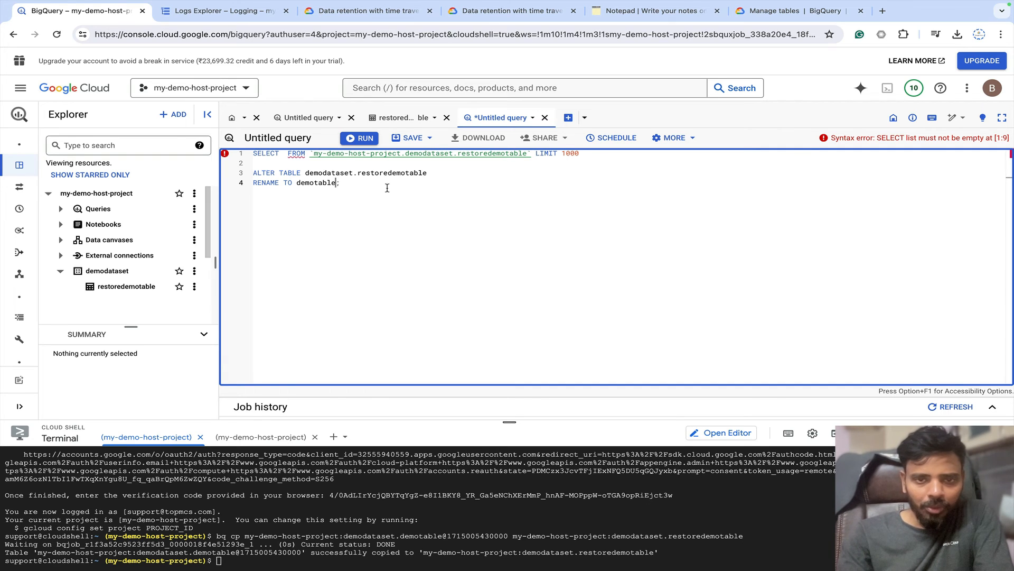
# Delete the default SELECT line and select the ALTER TABLE statement.
pyautogui.moveTo(581, 153); pyautogui.dragTo(253, 154)
pyautogui.press('BackSpace')
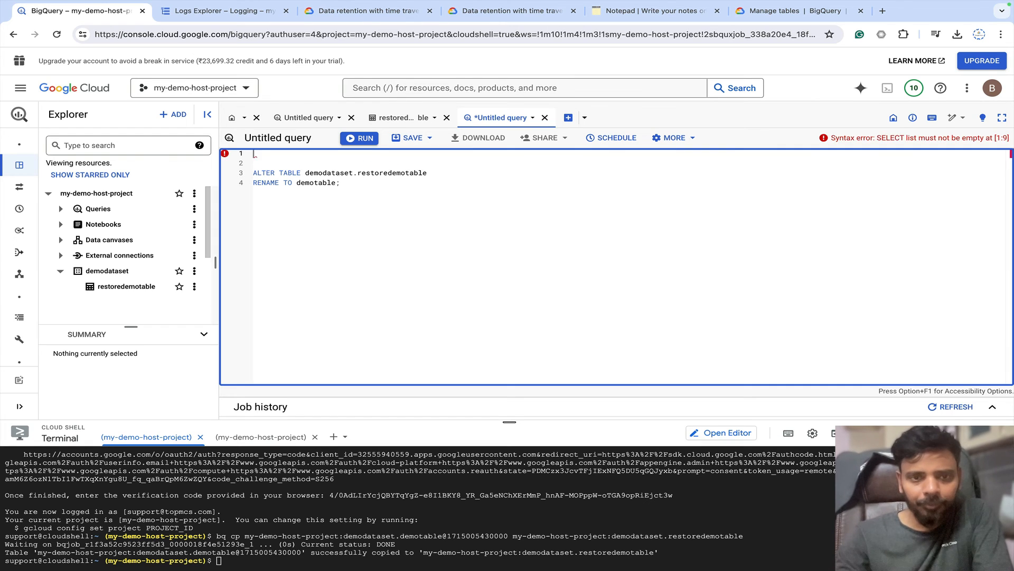
pyautogui.moveTo(342, 183); pyautogui.dragTo(241, 174)
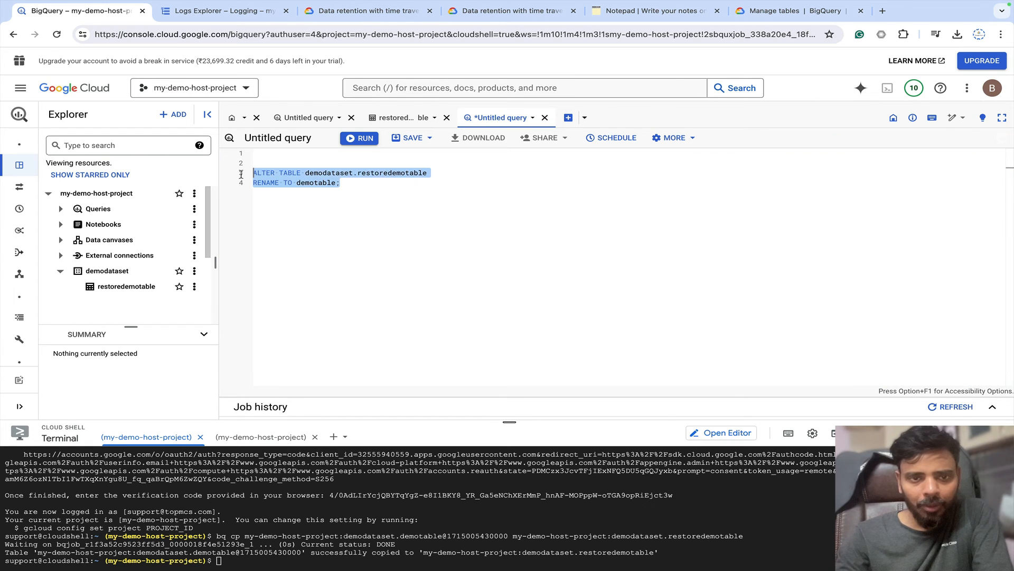
# Run the ALTER TABLE rename of restoredemotable to demotable, then reload the page.
pyautogui.click(364, 139)
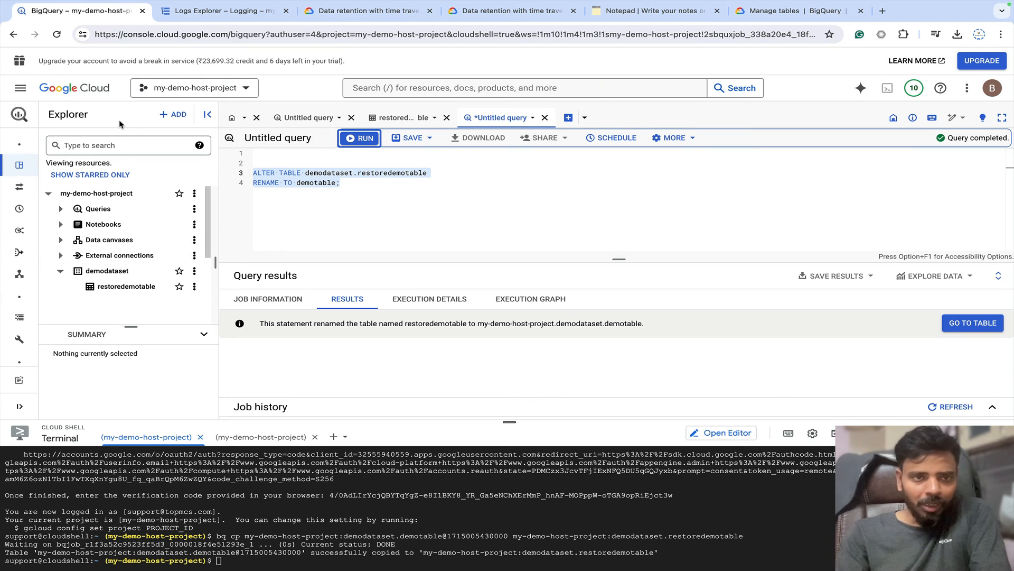
pyautogui.click(57, 35)
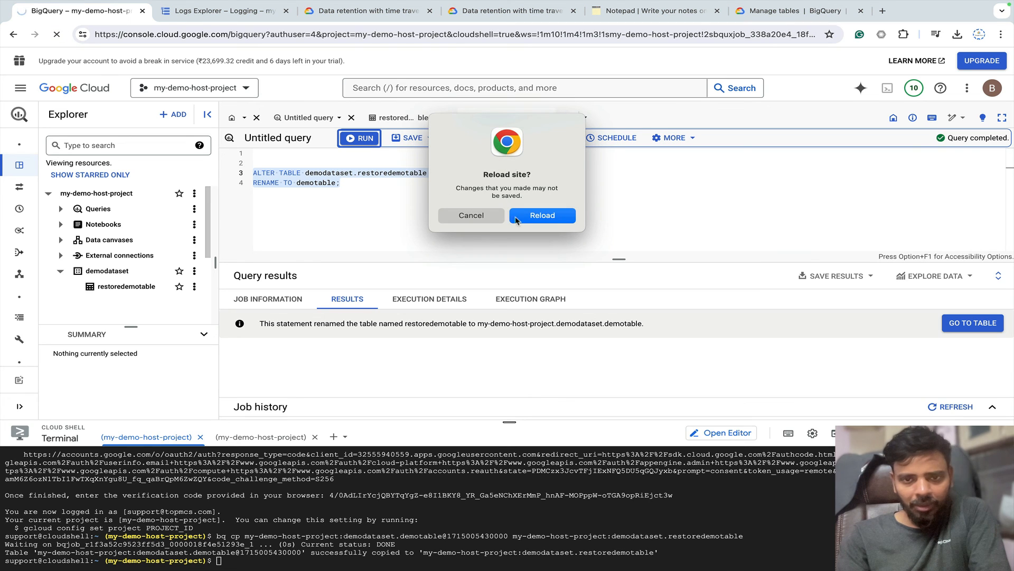
# Confirm the reload and open demotable under my-demo-host-project > demodataset.
pyautogui.click(516, 218)
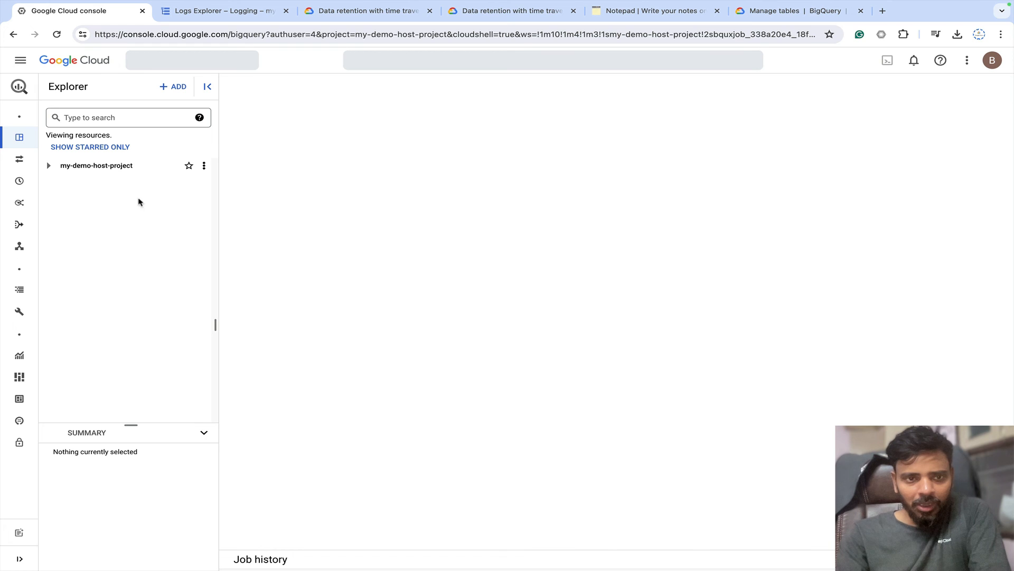
pyautogui.click(48, 166)
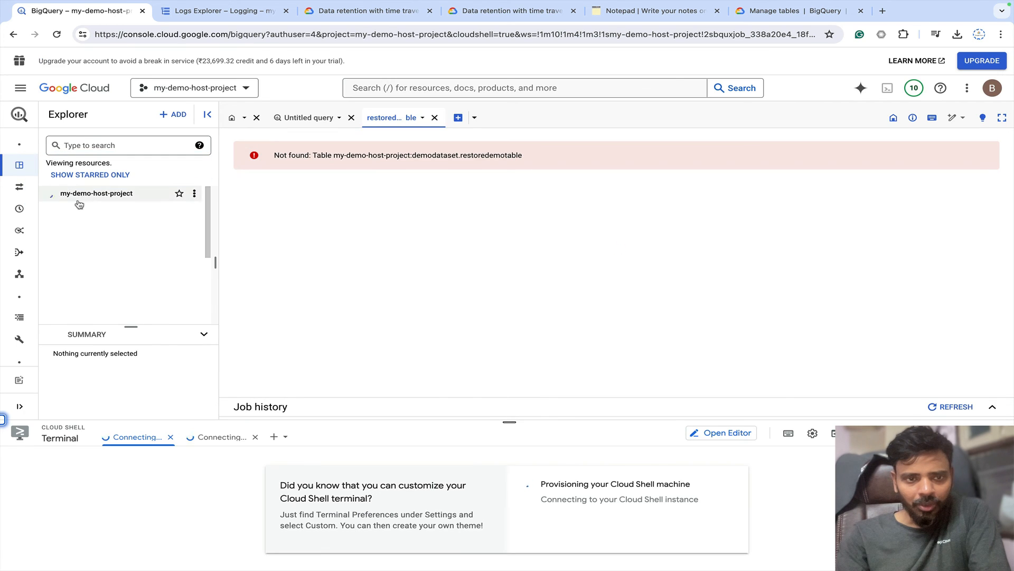
pyautogui.click(111, 279)
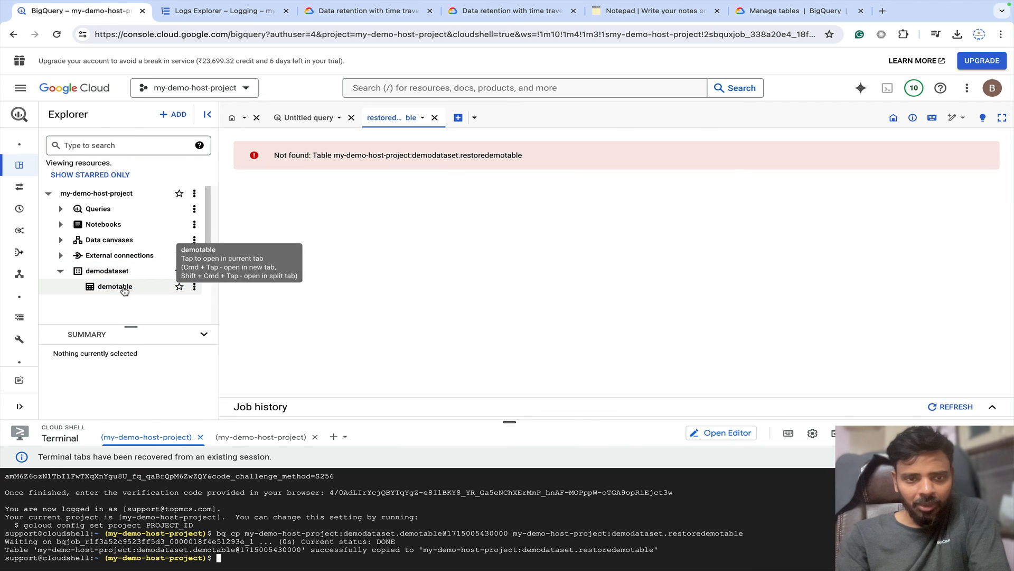
pyautogui.click(123, 289)
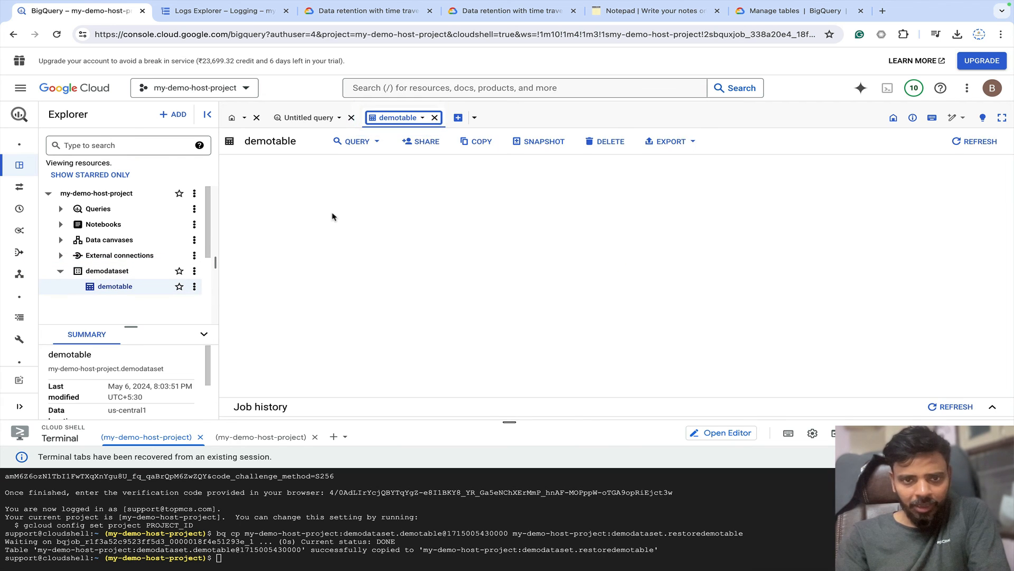
# Check demotable's details and preview its 41,715 restored rows.
pyautogui.click(323, 166)
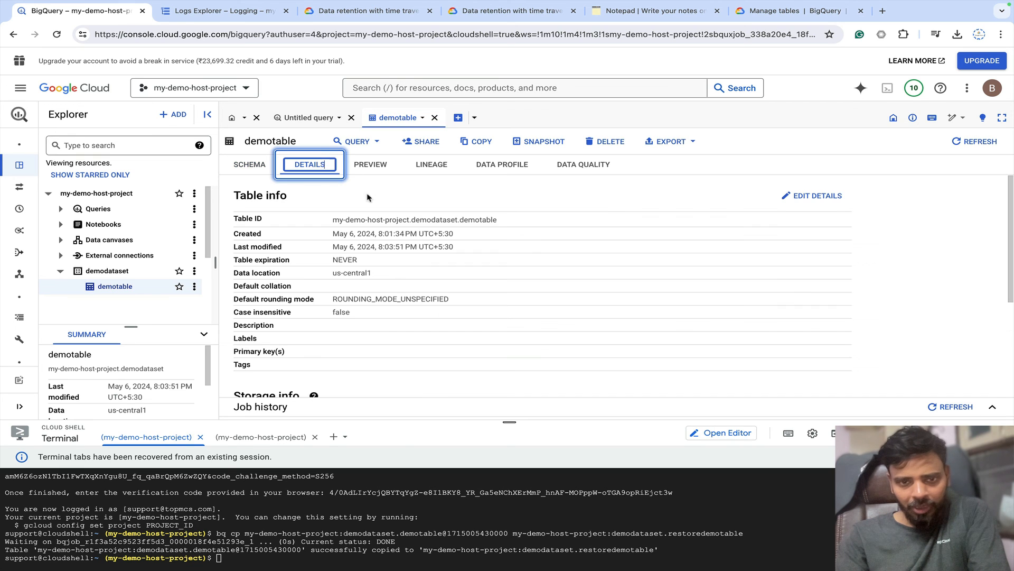
pyautogui.scroll(-3, 364, 311)
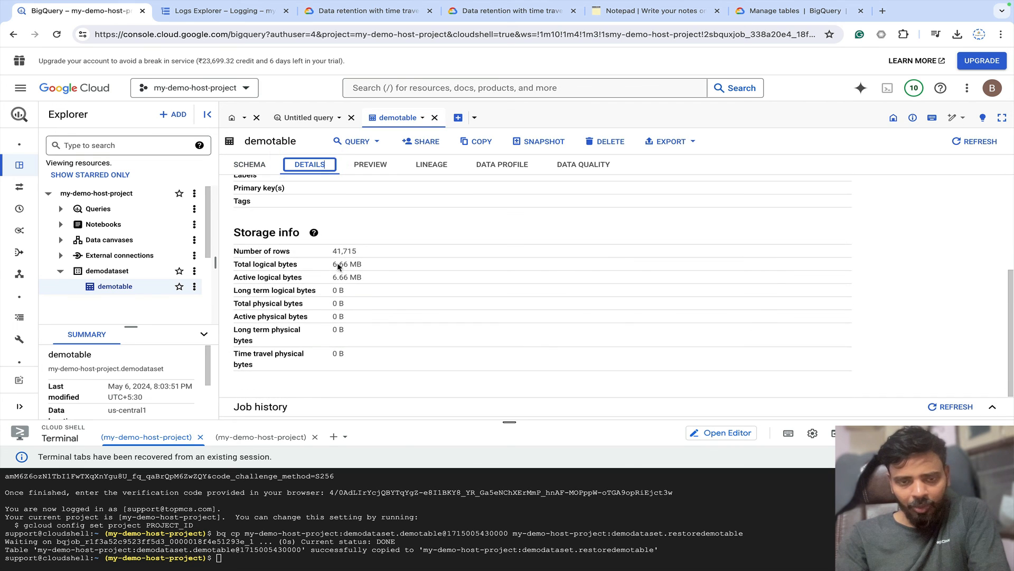
pyautogui.scroll(3, 350, 253)
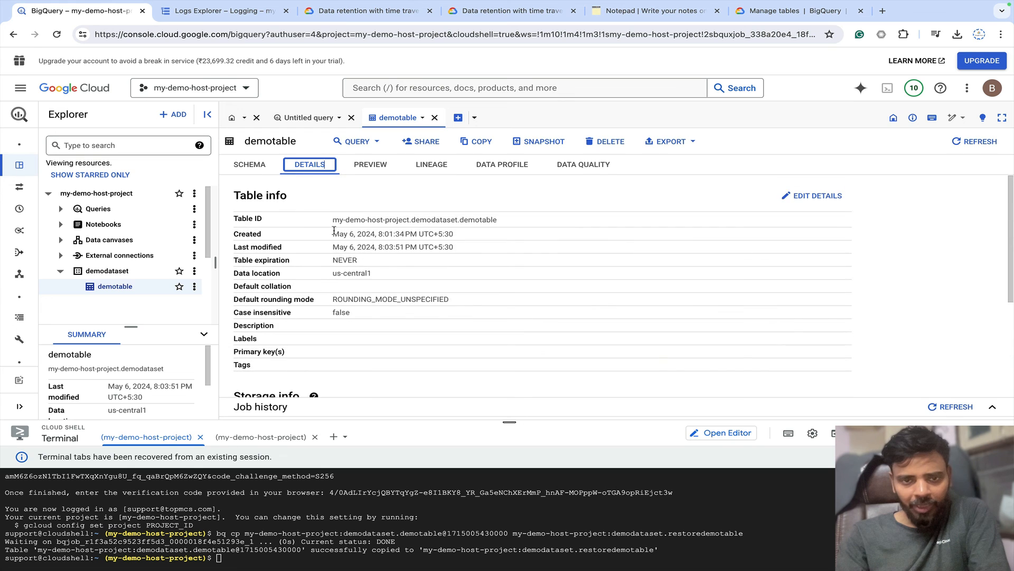
pyautogui.click(369, 166)
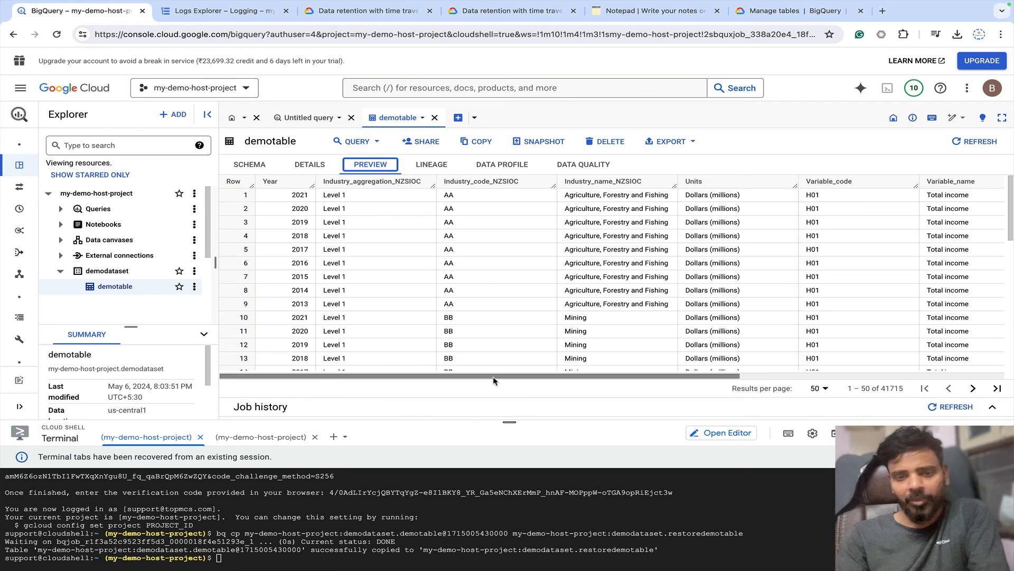
pyautogui.moveTo(629, 374); pyautogui.dragTo(424, 368)
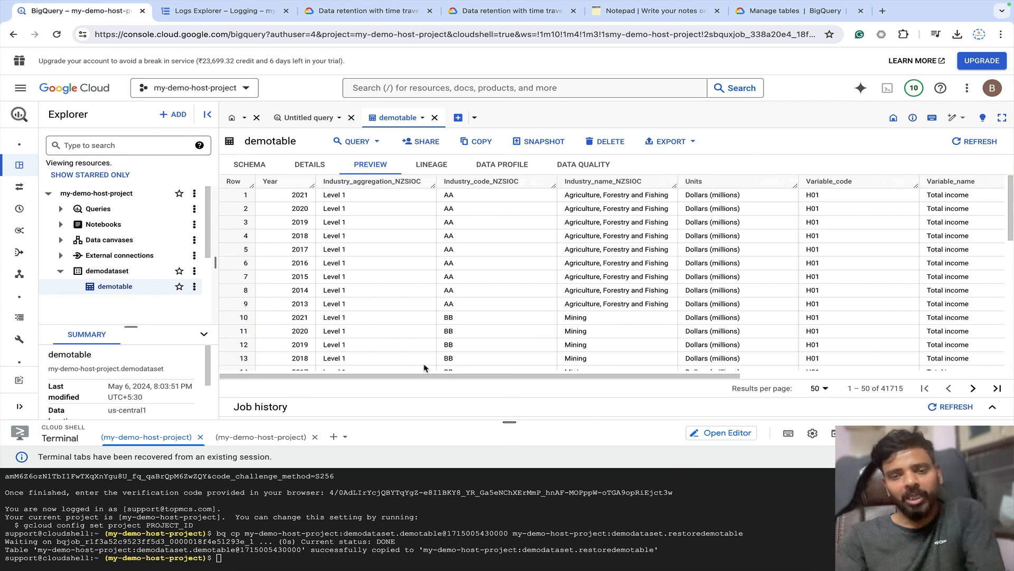